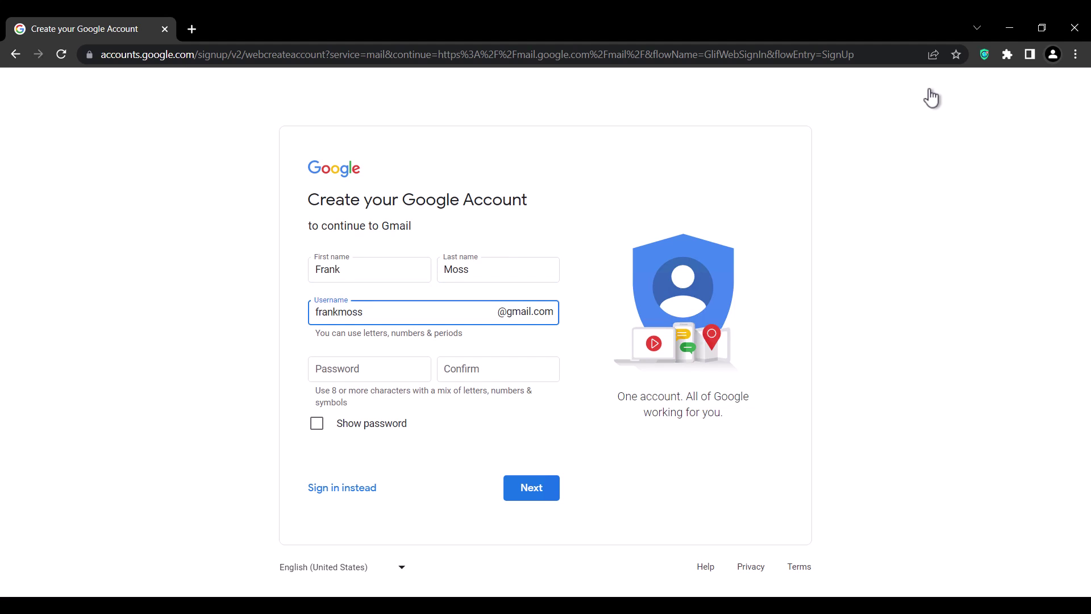
Step: Complete the Gmail username with a number, then lengthen that number by one zero to form a different username
text(1001)
key(Tab)
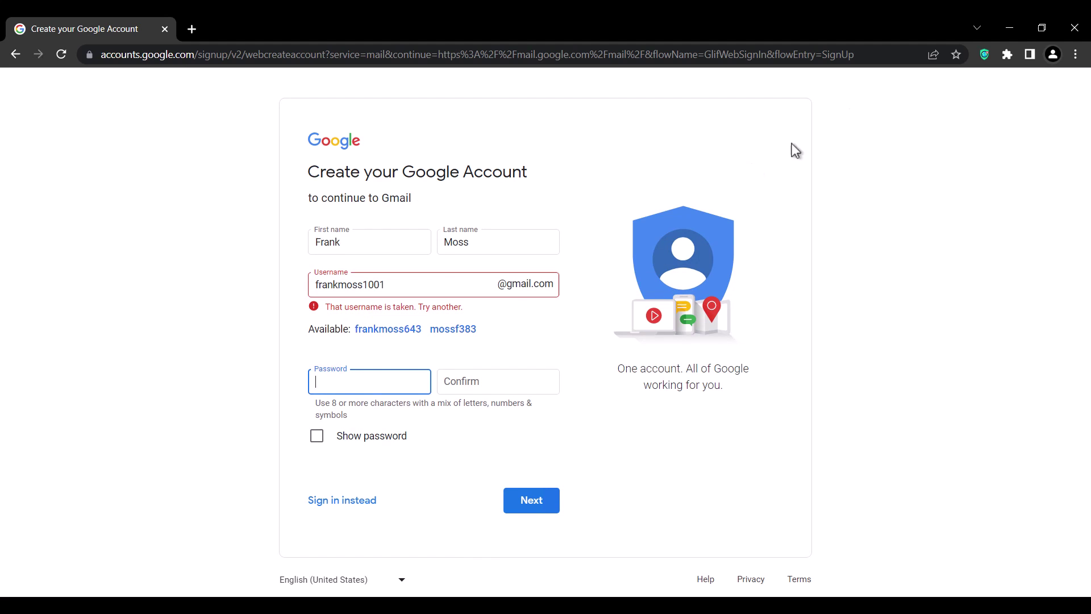
click(387, 284)
text(0)
click(214, 339)
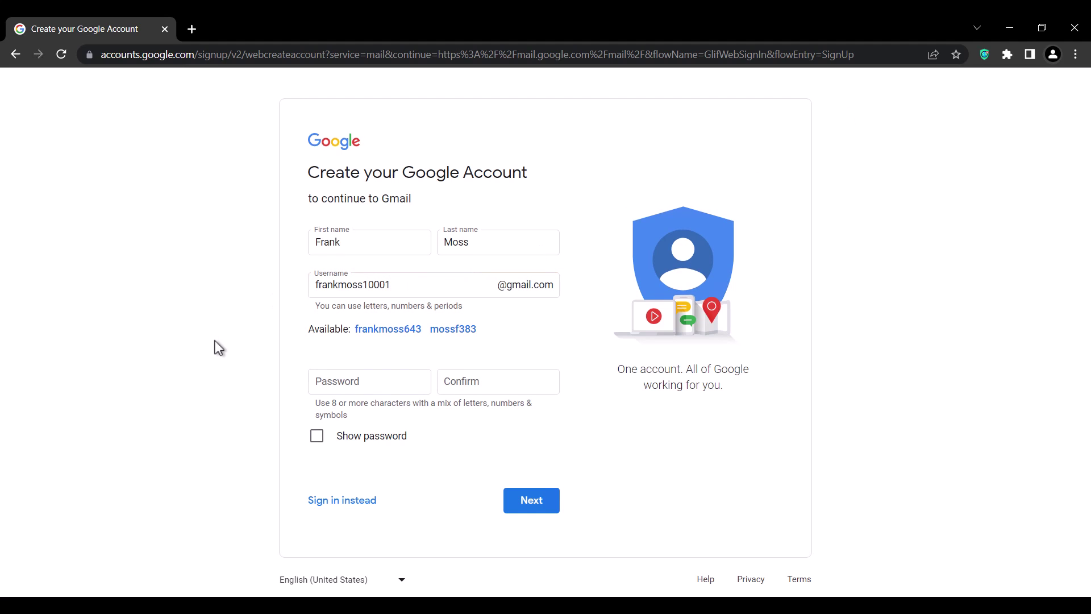
Step: Enter the new account's password, repeat it in the confirmation field and submit the sign-up form
click(352, 385)
text(********)
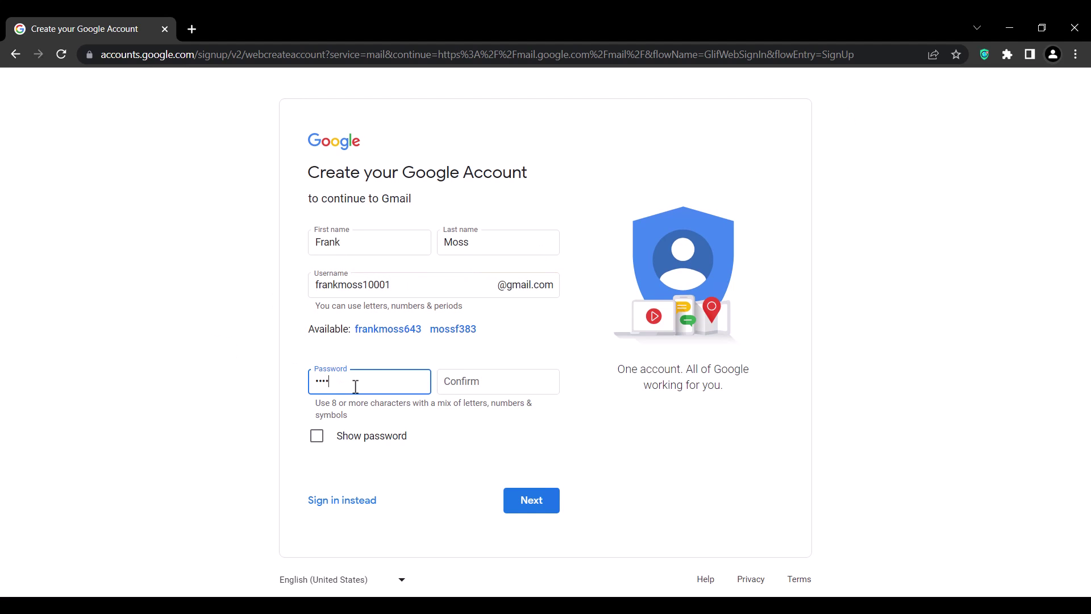
text(******)
key(Tab)
text(**************)
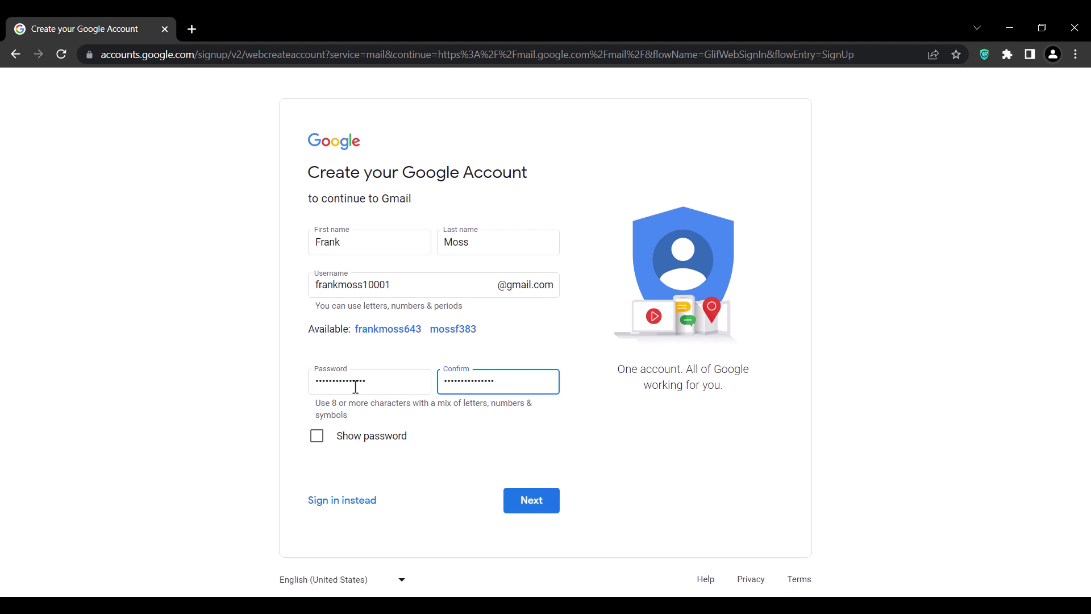
click(526, 503)
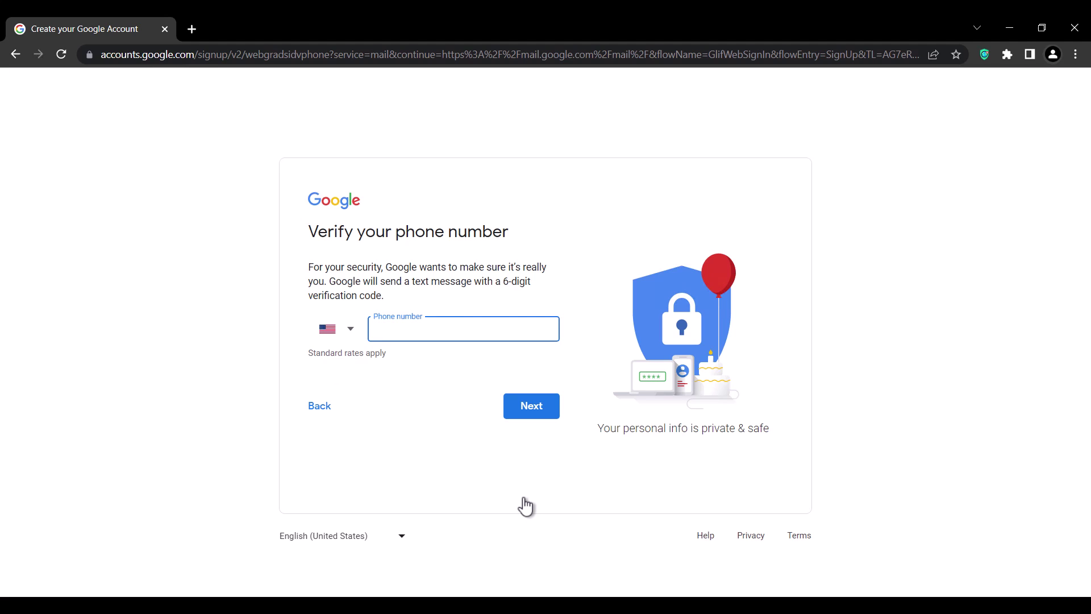
Step: Open textverified.com in a new tab, enter its SMS verification area and decline the feedback survey
click(195, 29)
text(textverified.com)
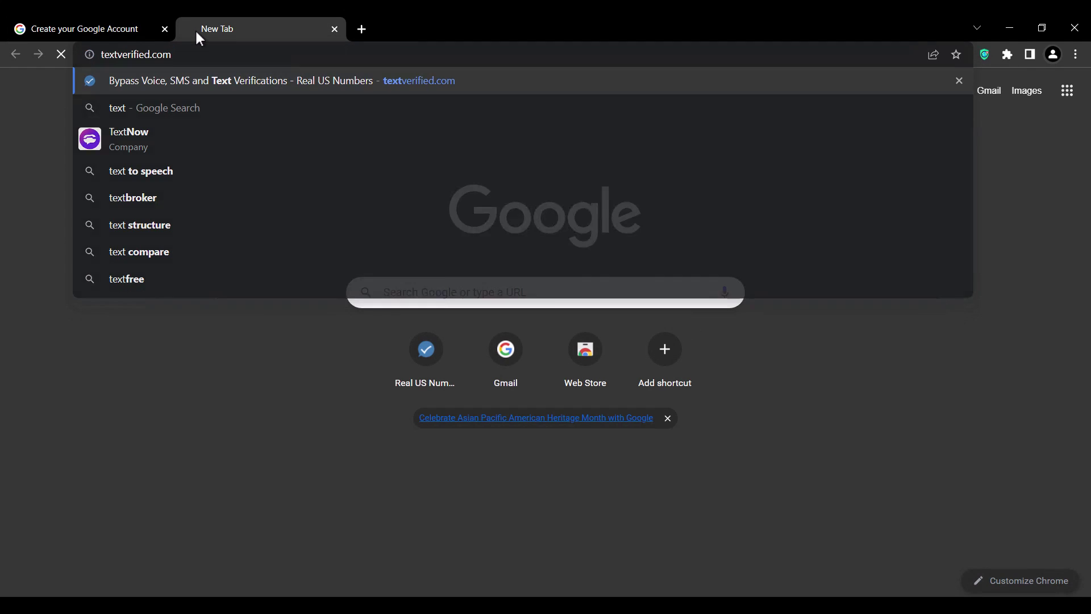
key(Return)
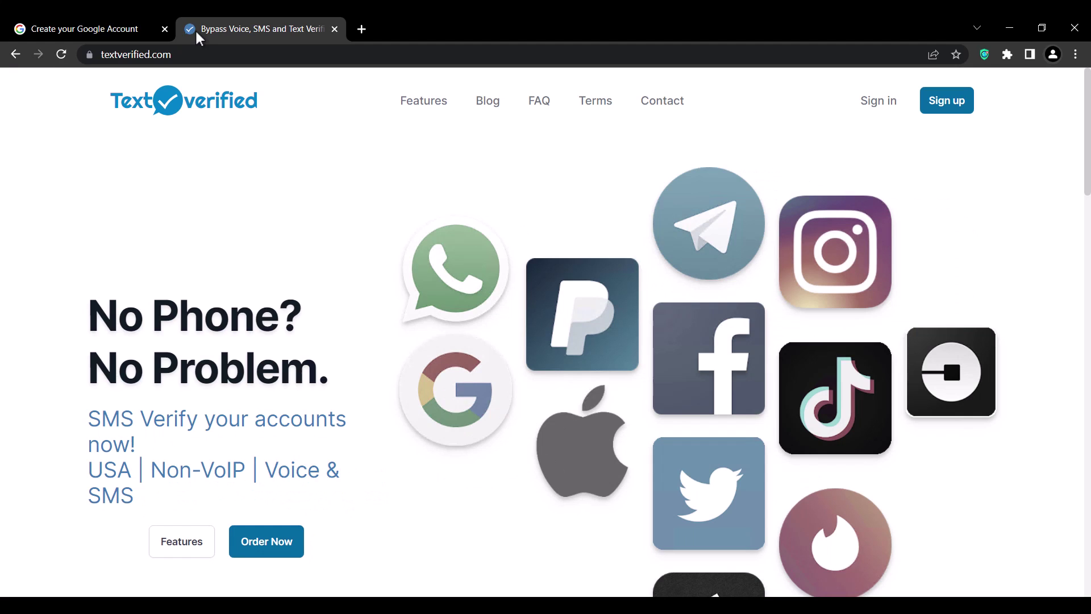
click(953, 113)
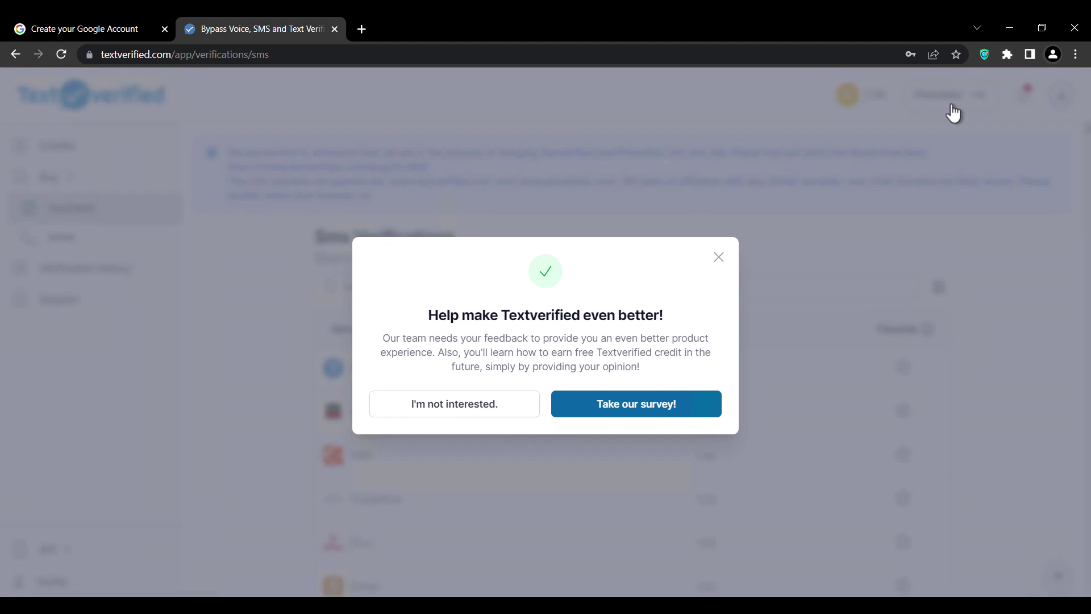
click(435, 412)
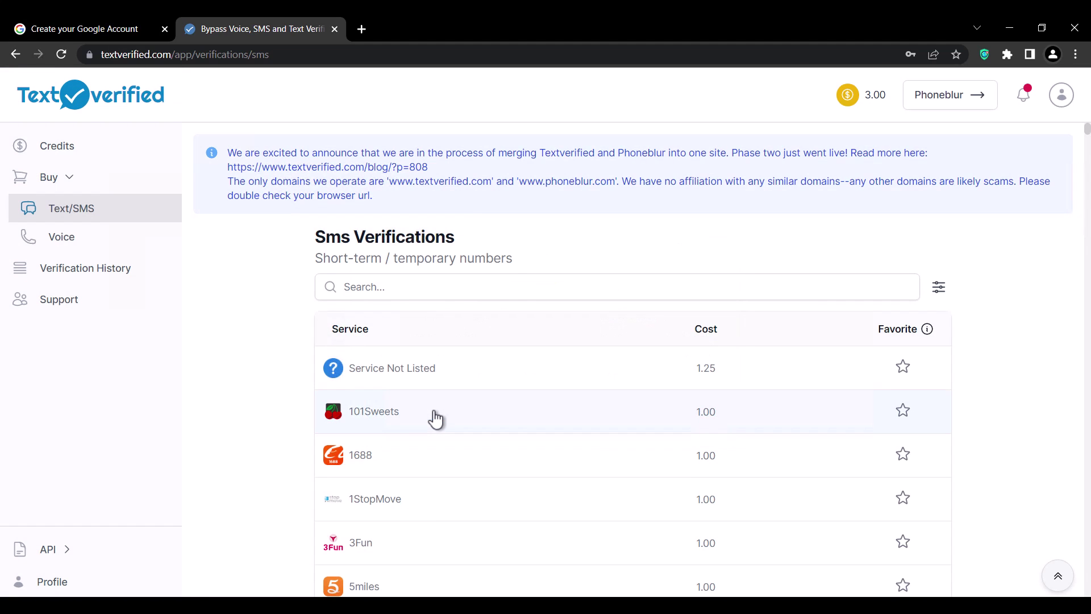
Step: Search the SMS verification services for "gmail", order a Gmail verification and copy the temporary phone number provided
click(392, 285)
text(gmail)
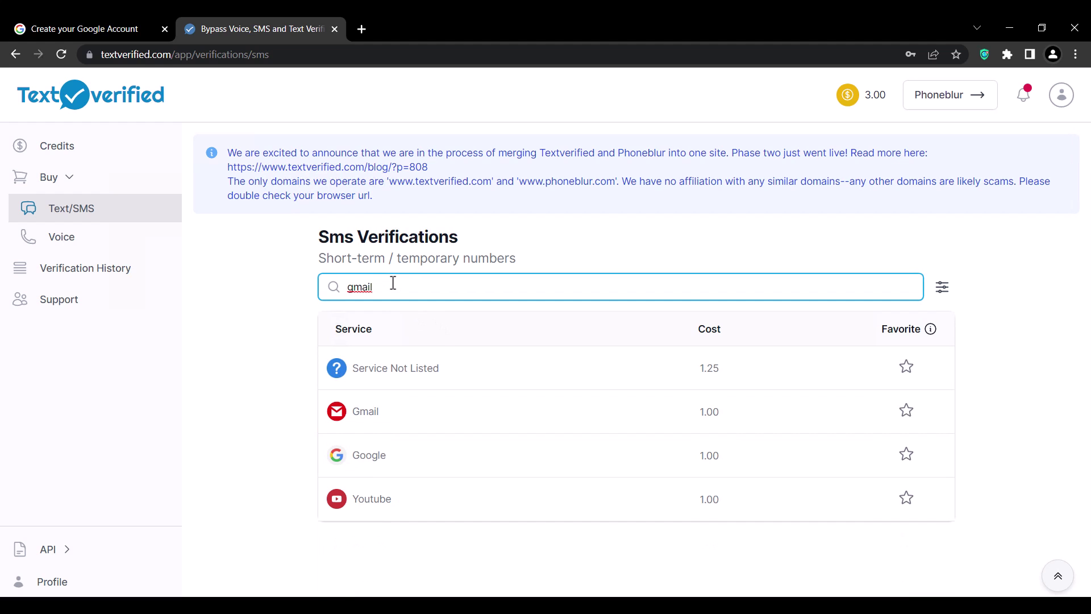
click(406, 420)
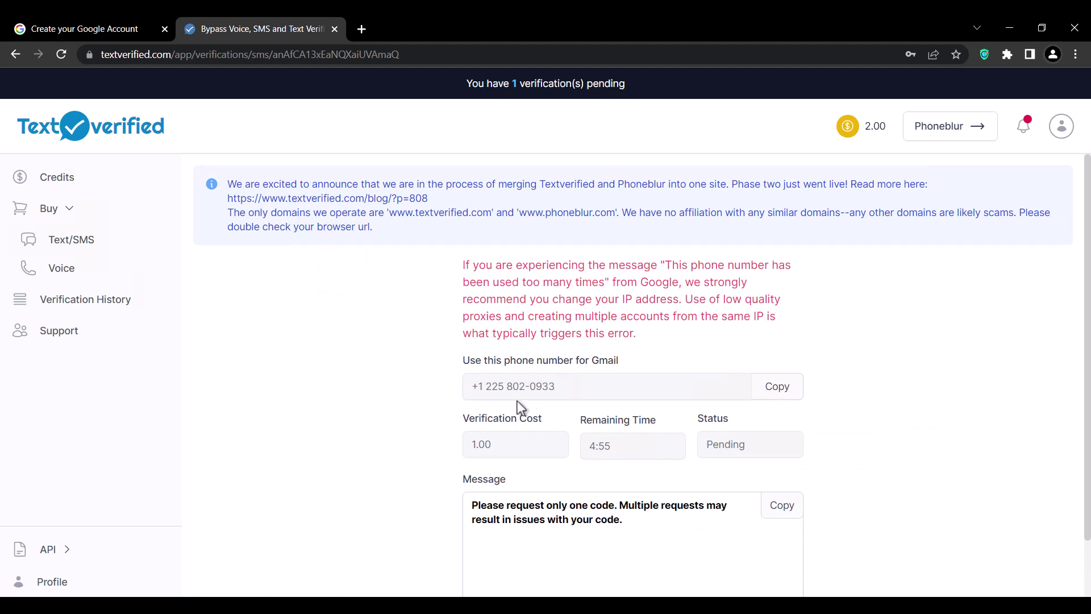
click(771, 391)
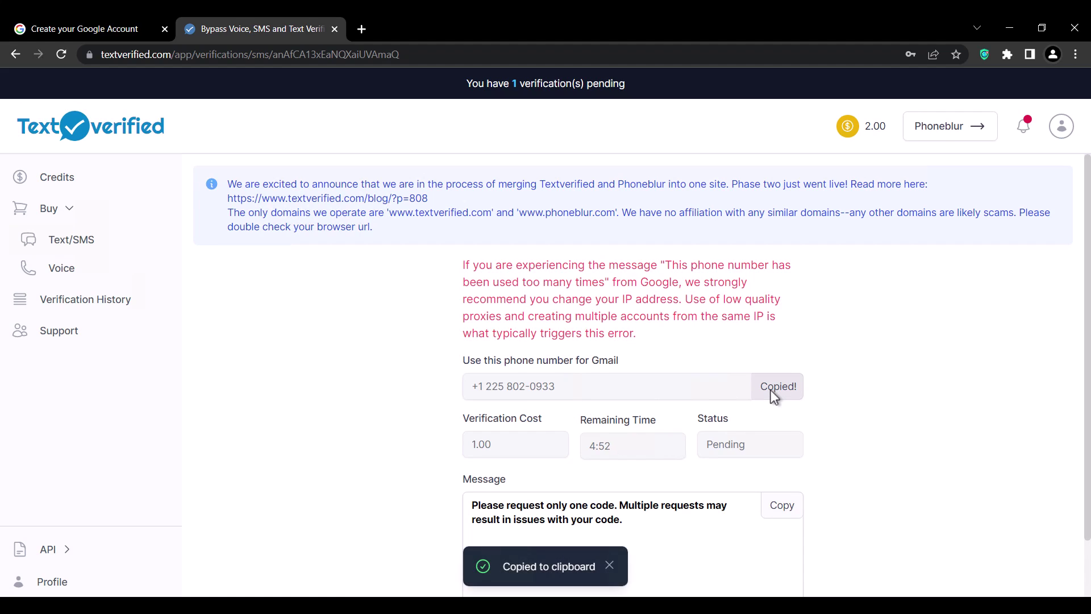
Step: Enter the copied phone number in the Google account sign-up and request the text verification code
click(100, 28)
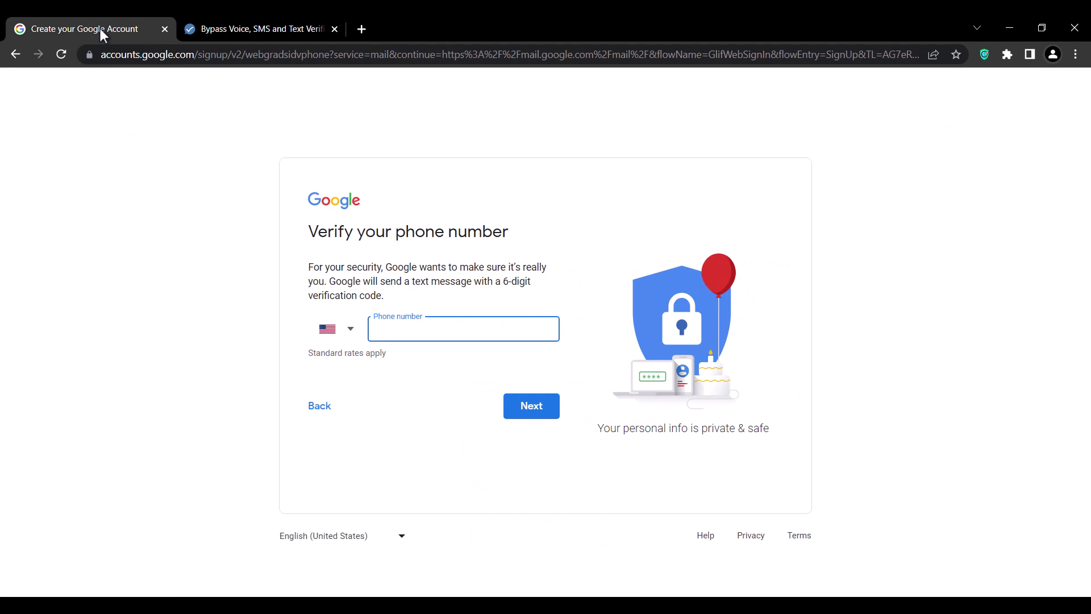
key(ctrl+v)
click(523, 407)
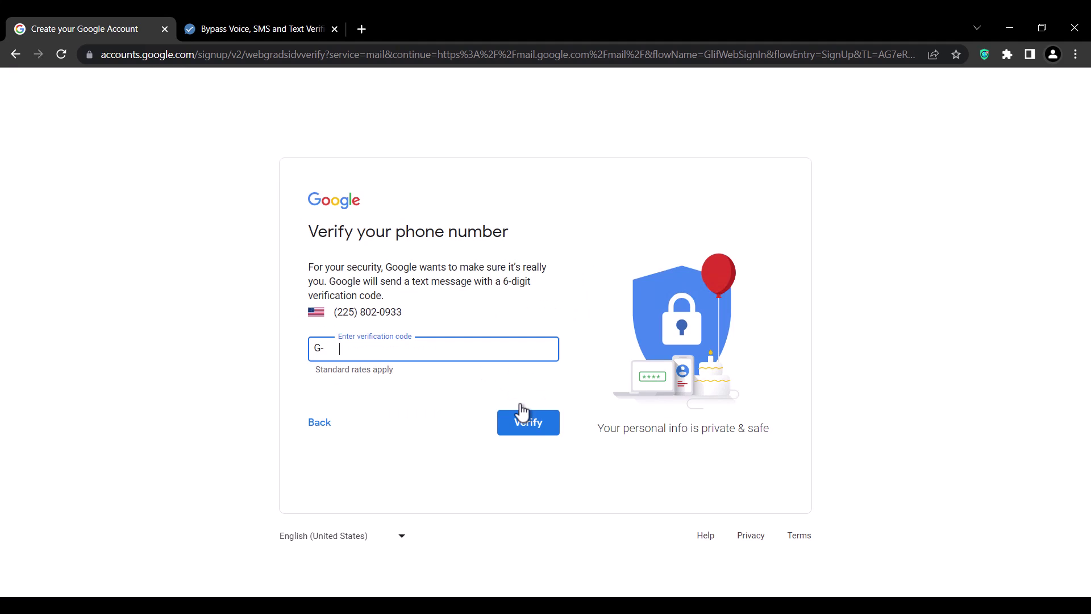
Step: Copy the verification code from the Textverified message, paste it into the Google sign-up and verify the phone number
click(271, 29)
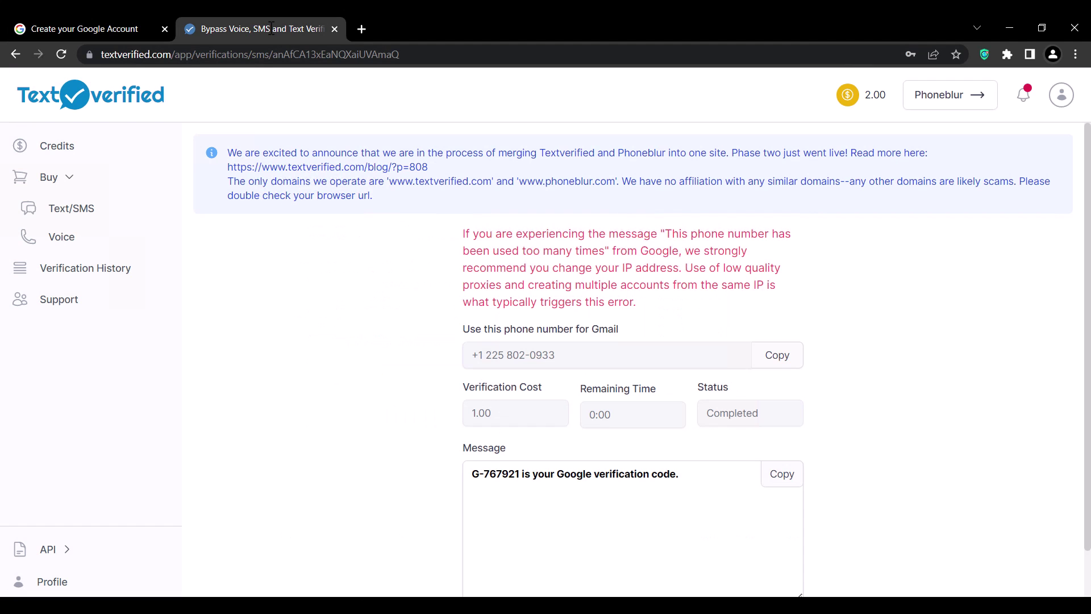
click(498, 475)
double_click(499, 475)
right_click(498, 475)
click(536, 350)
click(111, 29)
key(ctrl+v)
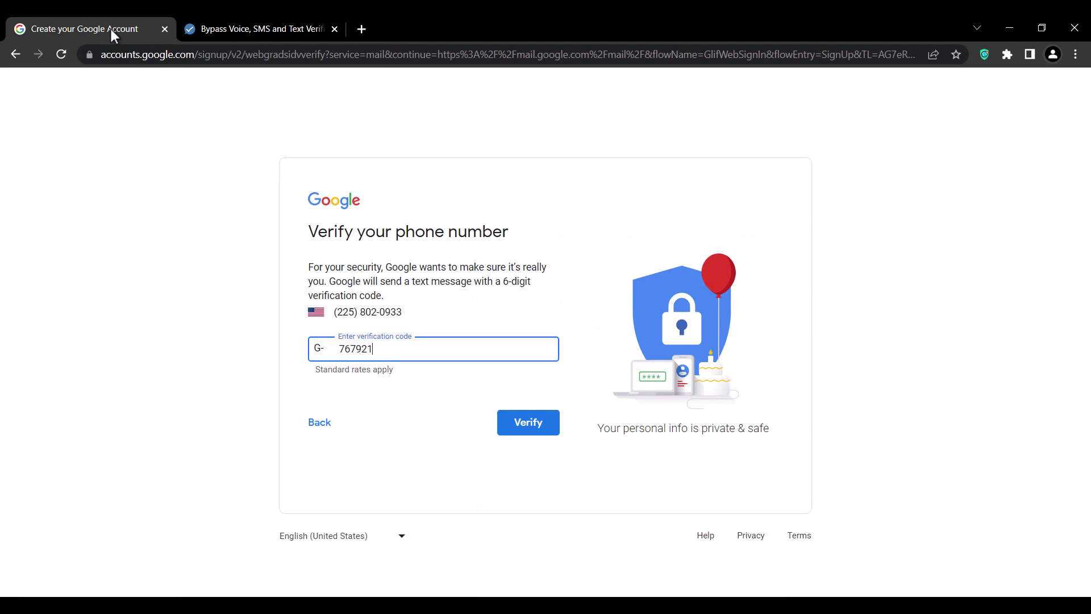
click(528, 423)
Step: Clear the optional phone number from the personal details and fill in the date of birth
double_click(391, 238)
key(BackSpace)
click(345, 385)
click(334, 438)
click(408, 386)
text(10)
key(Tab)
text(1995)
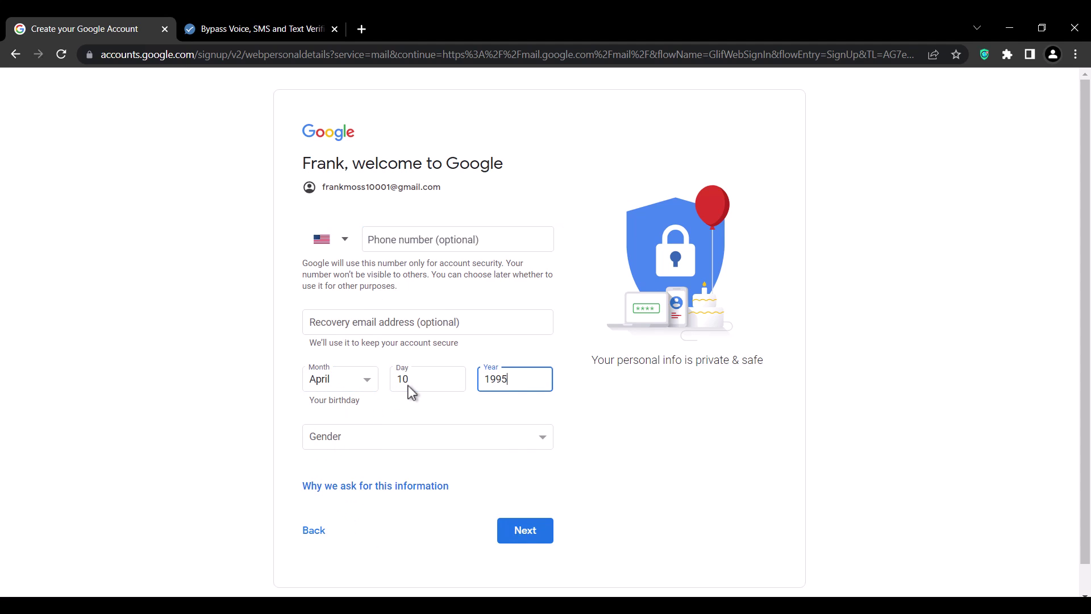
Step: Set the gender to Male, submit the personal details and agree to the terms to create the account
click(383, 444)
click(351, 468)
click(525, 532)
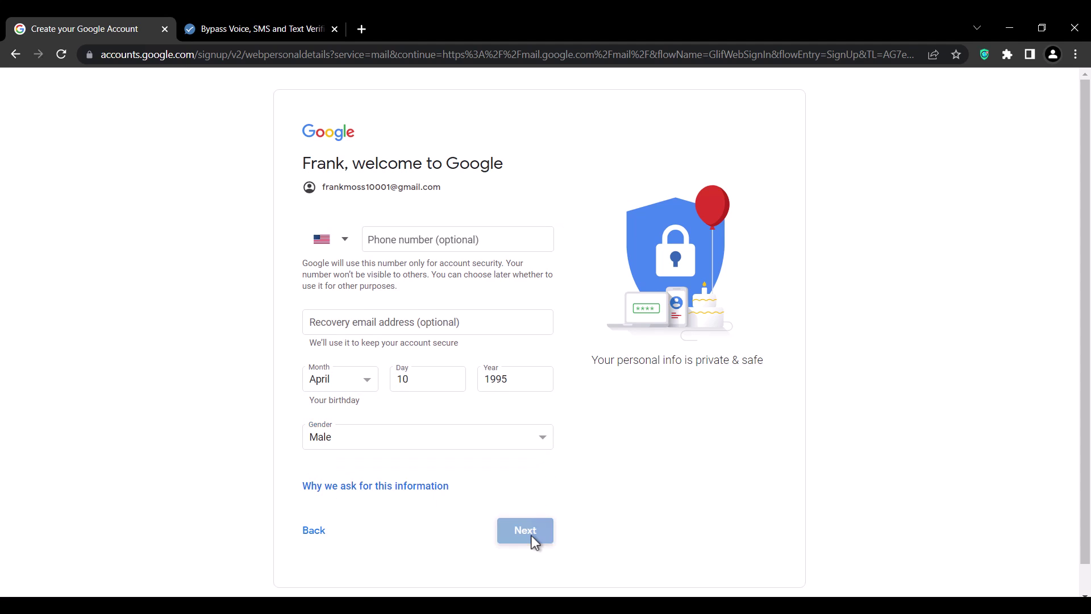
scroll(531, 535, down, 10)
click(522, 507)
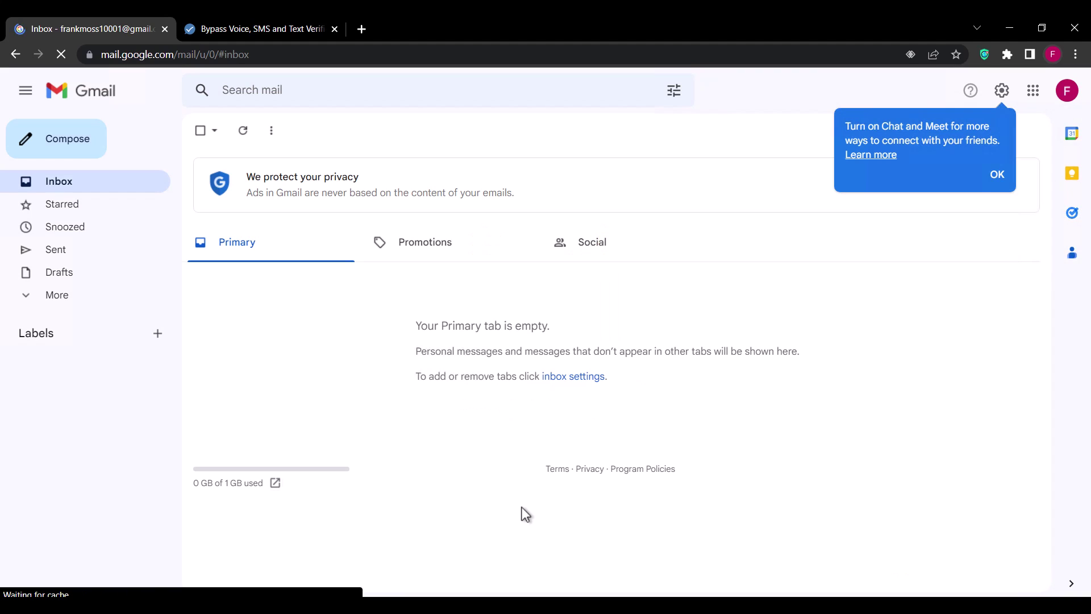
Step: Dismiss the Chat and Meet notice in Gmail and close the Textverified tab
click(998, 177)
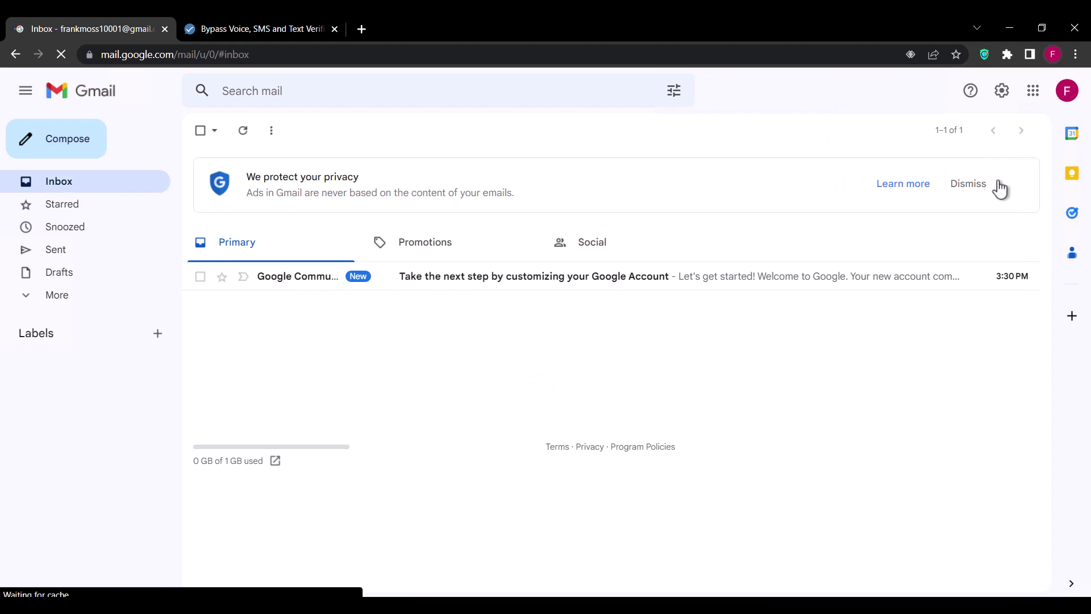
click(335, 29)
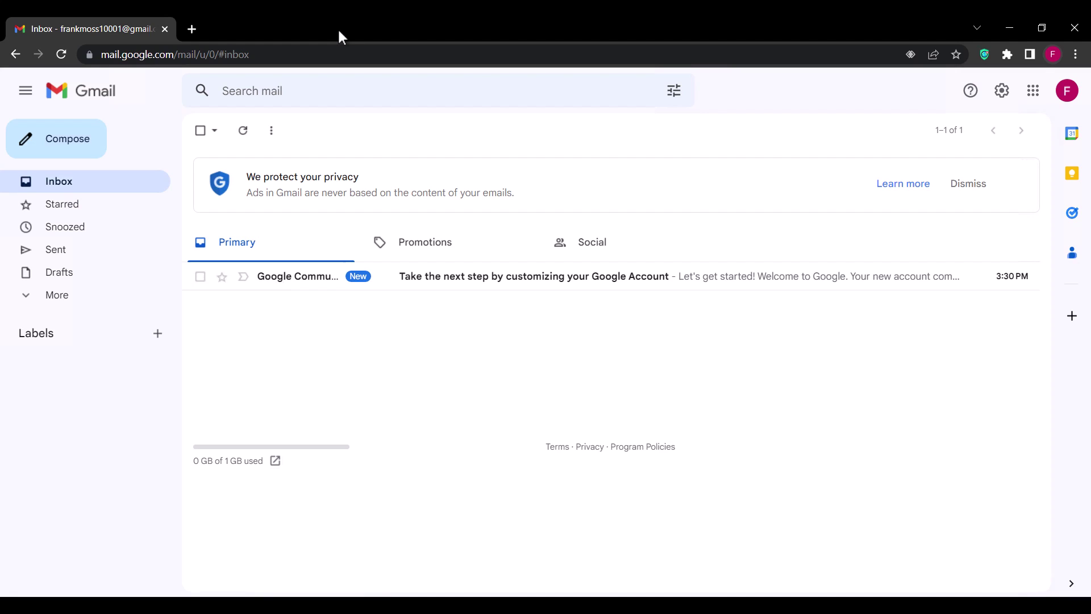
Step: Search Google for "google cloud" in a new tab and open the official Google Cloud: Cloud Computing Services site
click(195, 29)
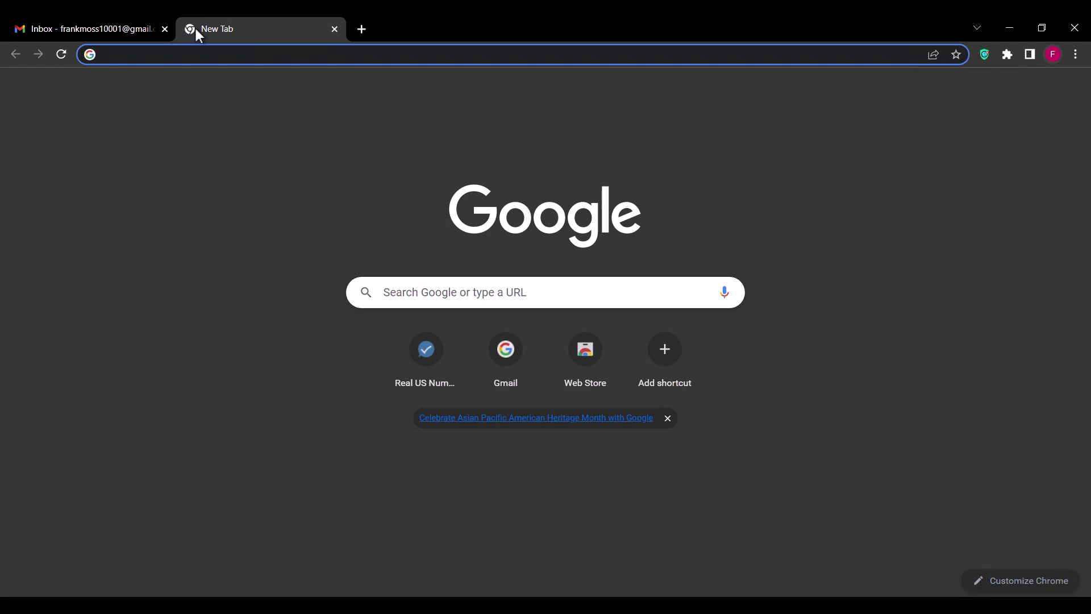
text(google cloud)
key(Return)
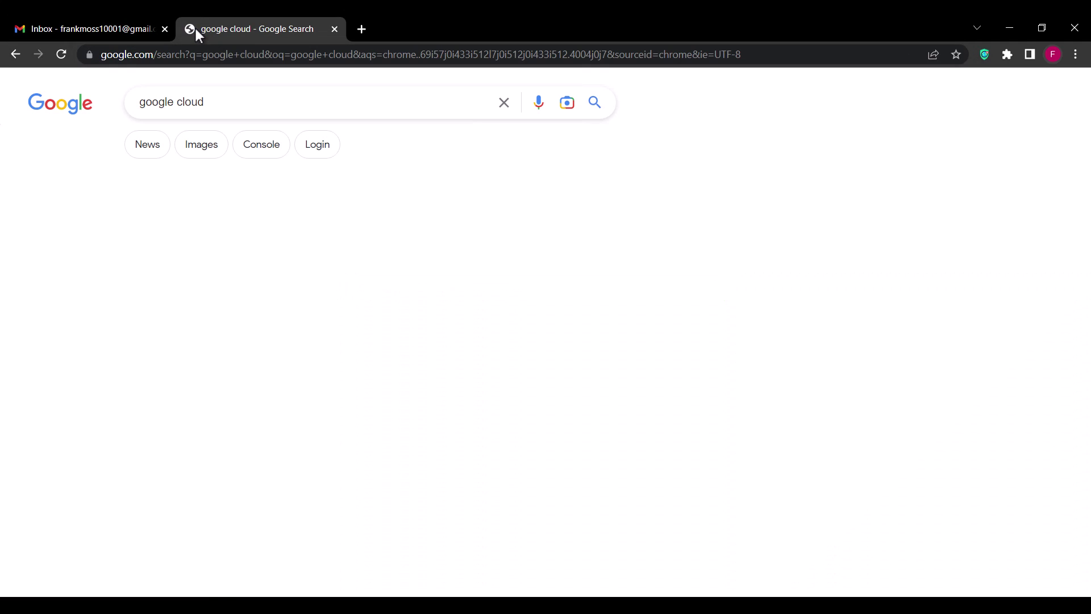
scroll(83, 239, down, 3)
scroll(83, 240, down, 1)
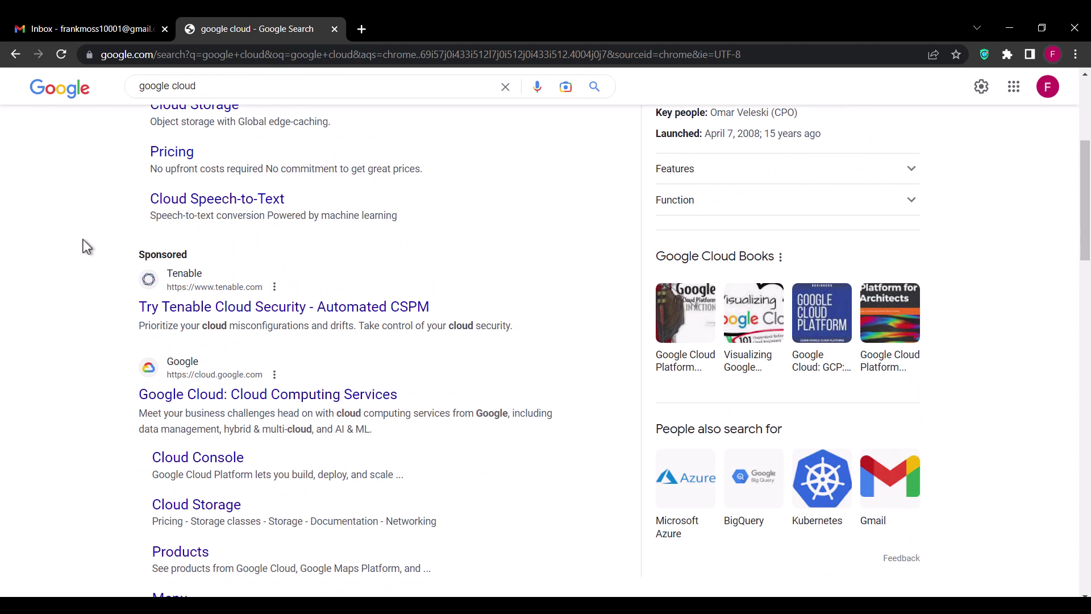
click(196, 395)
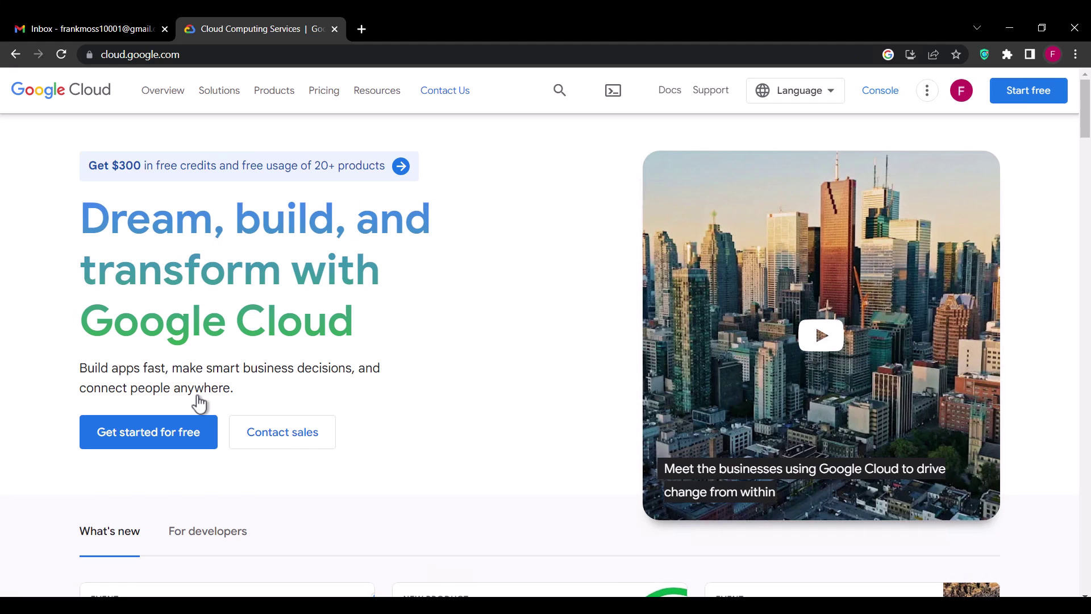
Step: Start a Google Cloud free trial and submit the account information with Other as the organization type and the Terms of Service accepted
click(169, 443)
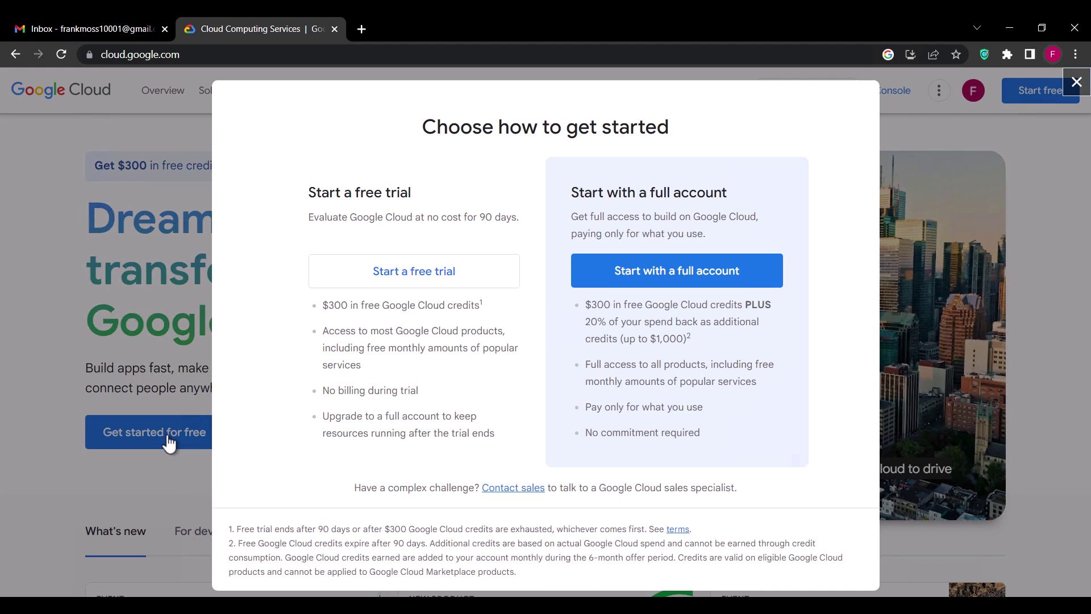
click(389, 281)
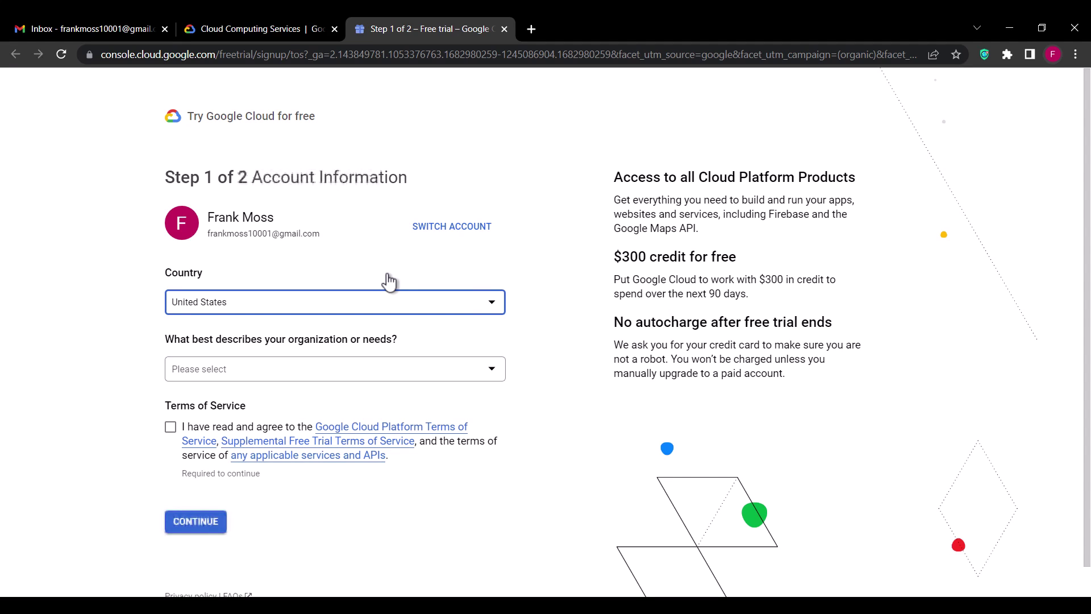
click(244, 371)
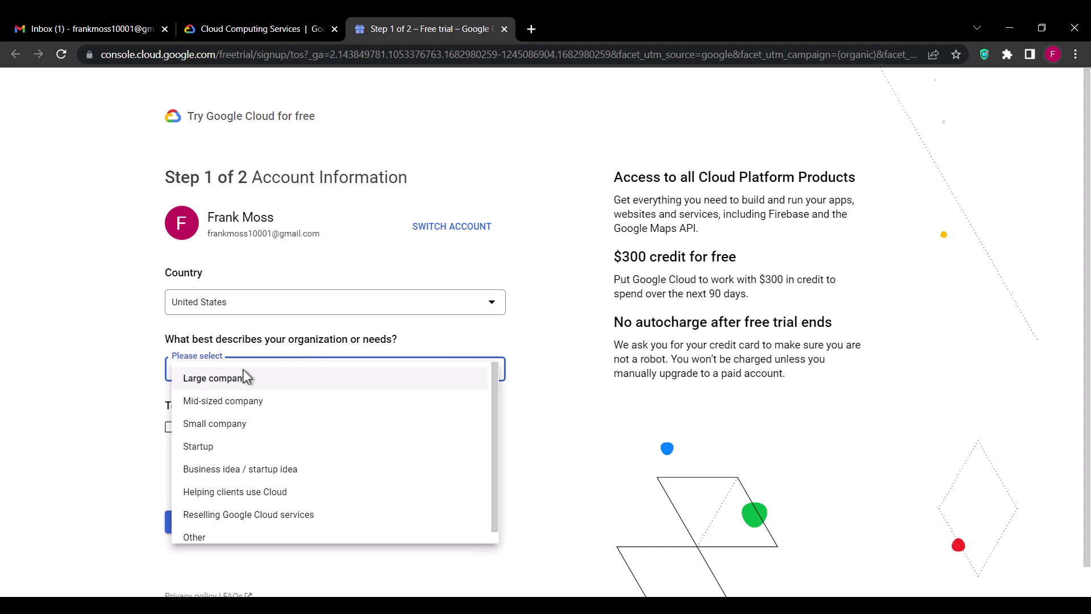
click(216, 538)
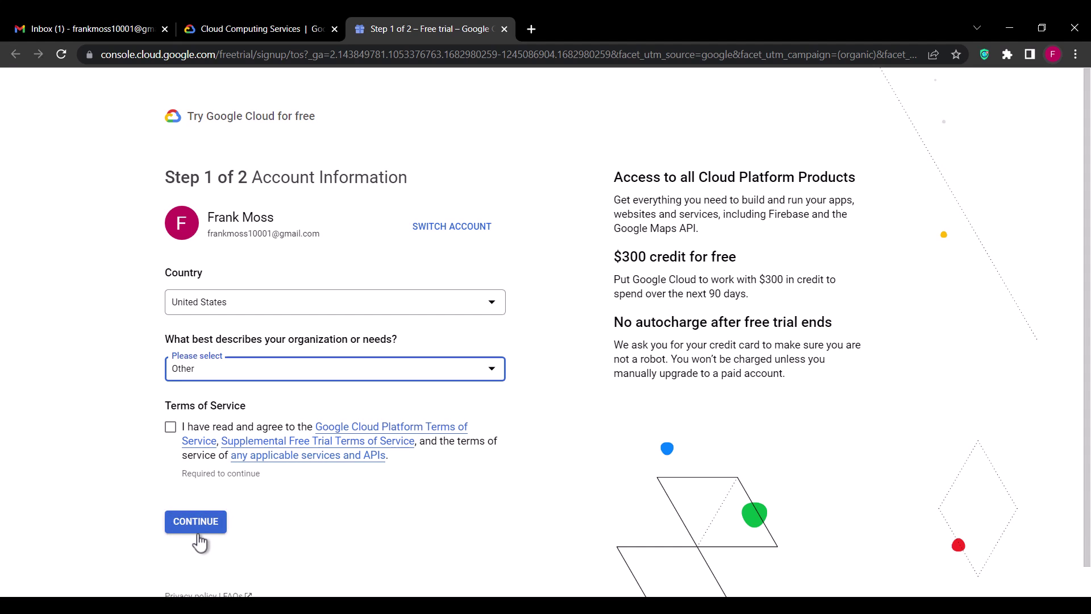
click(171, 427)
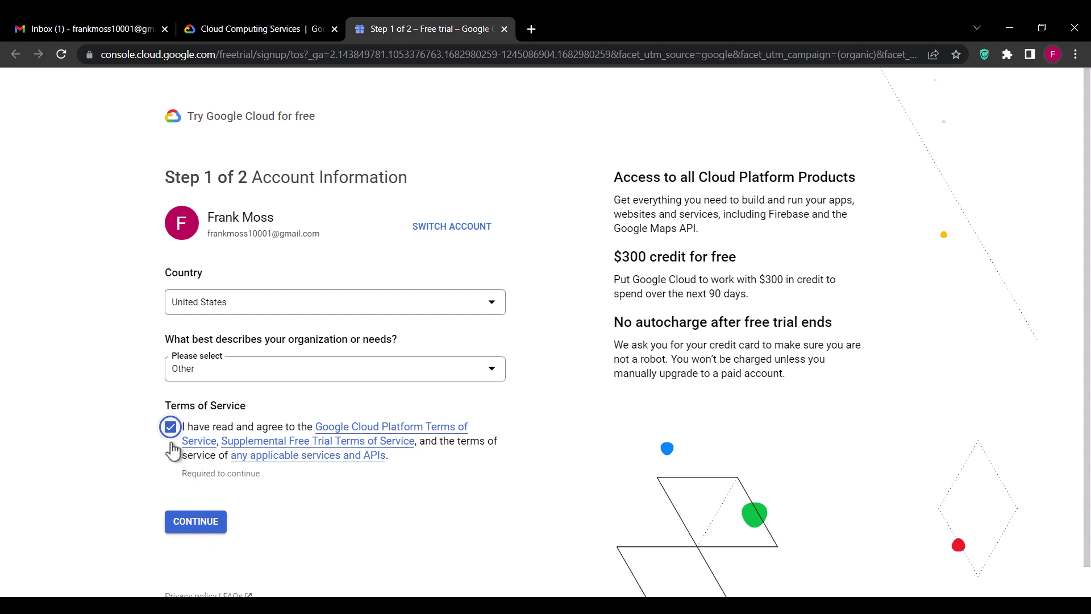
click(190, 522)
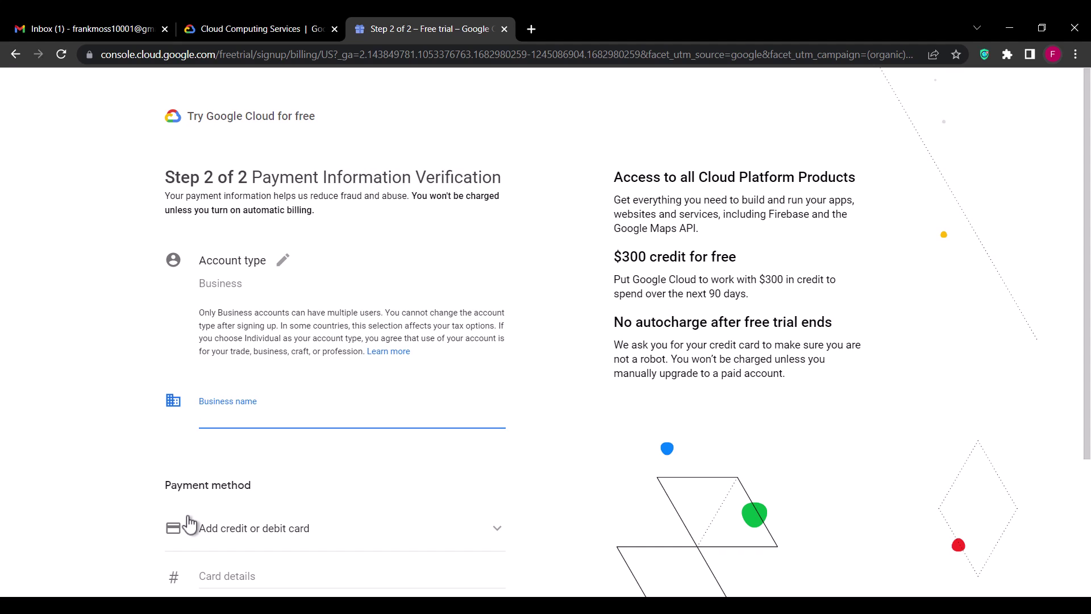
Step: Set the billing account type to Individual and review the payment method and billing address section
click(283, 260)
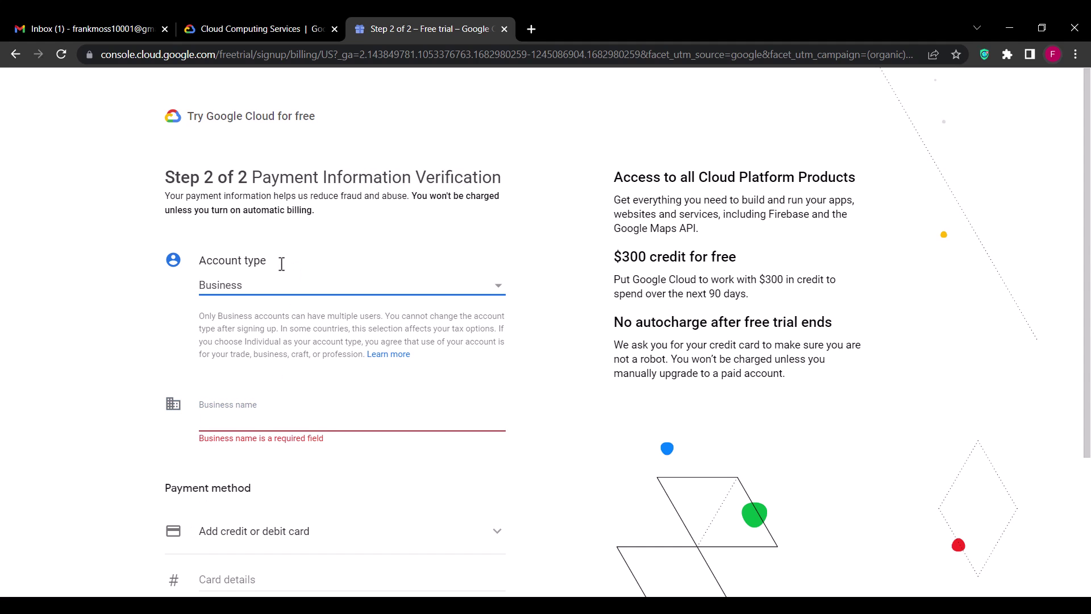
click(281, 280)
click(256, 263)
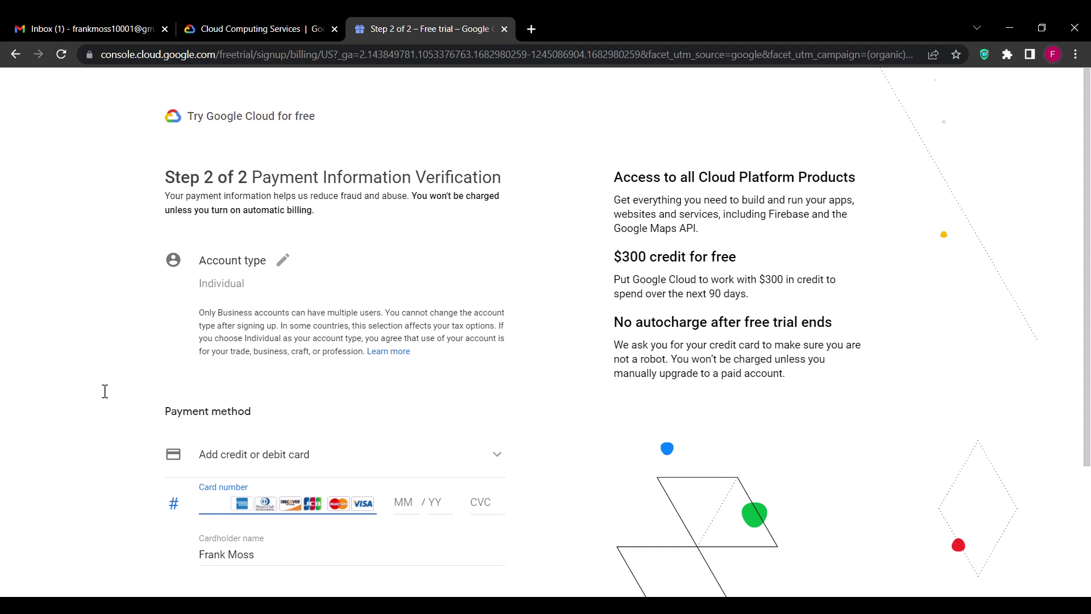
scroll(105, 391, down, 1)
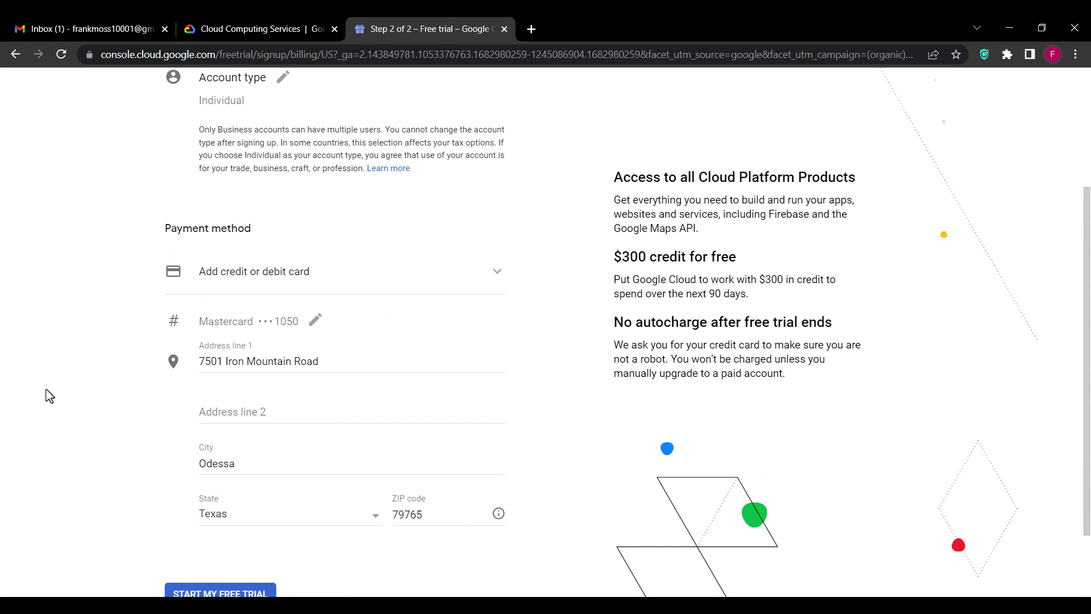
scroll(50, 396, down, 2)
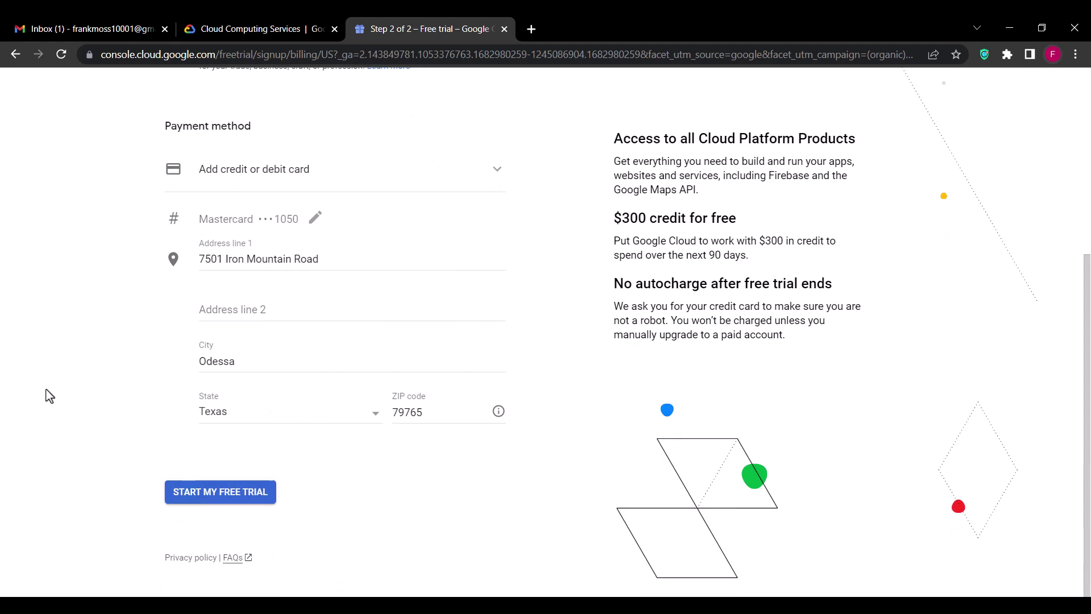
Step: Submit the payment method and billing address to start the Google Cloud free trial
click(216, 494)
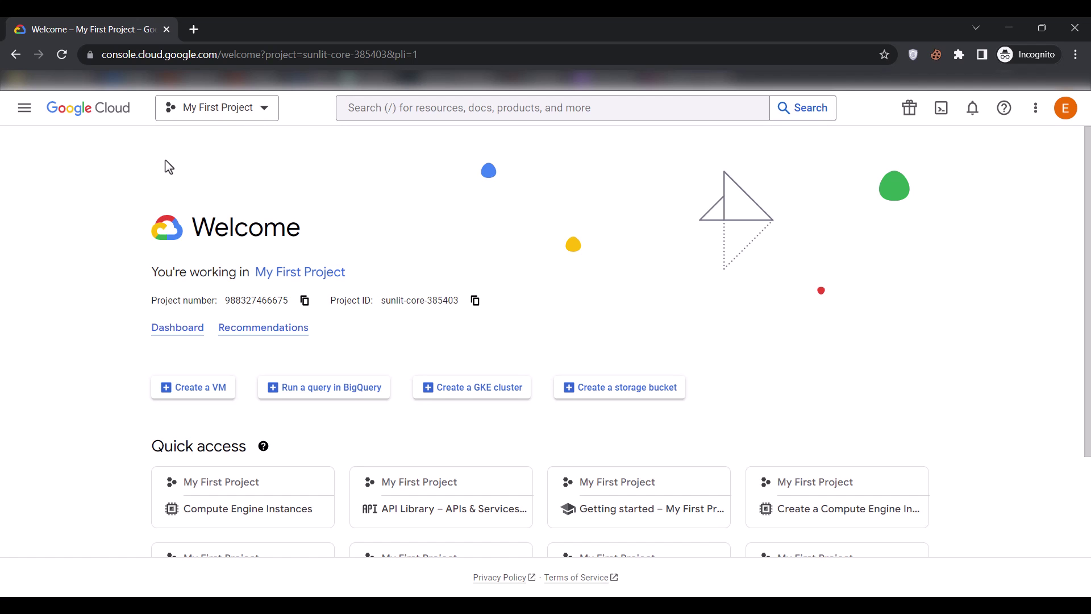
Step: Create a new Google Cloud project named with the account holder's first name followed by "'s Remote Desktop", with no organization
click(228, 108)
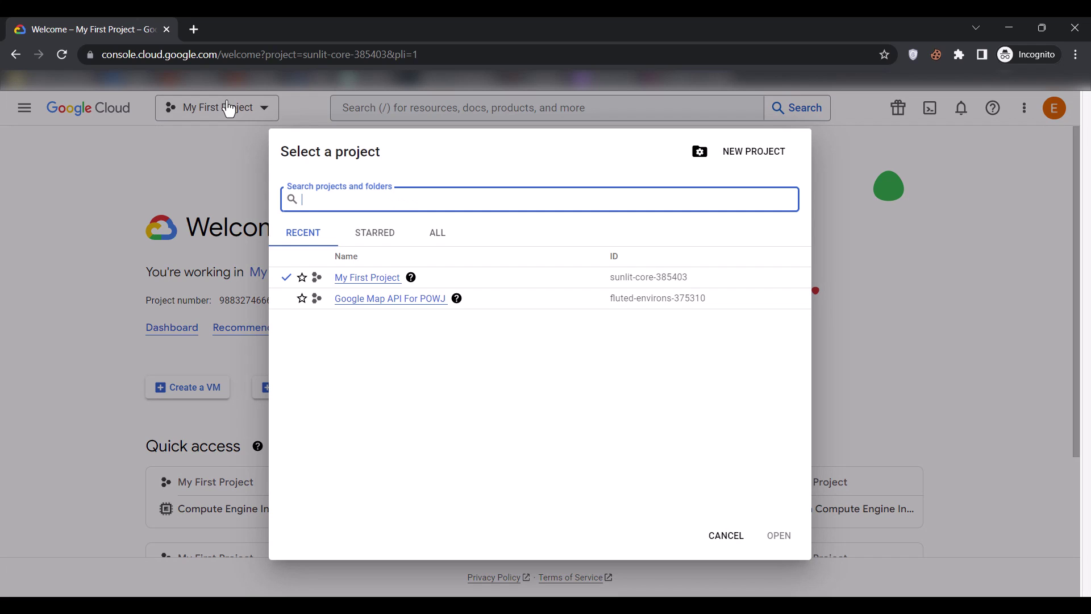
click(727, 153)
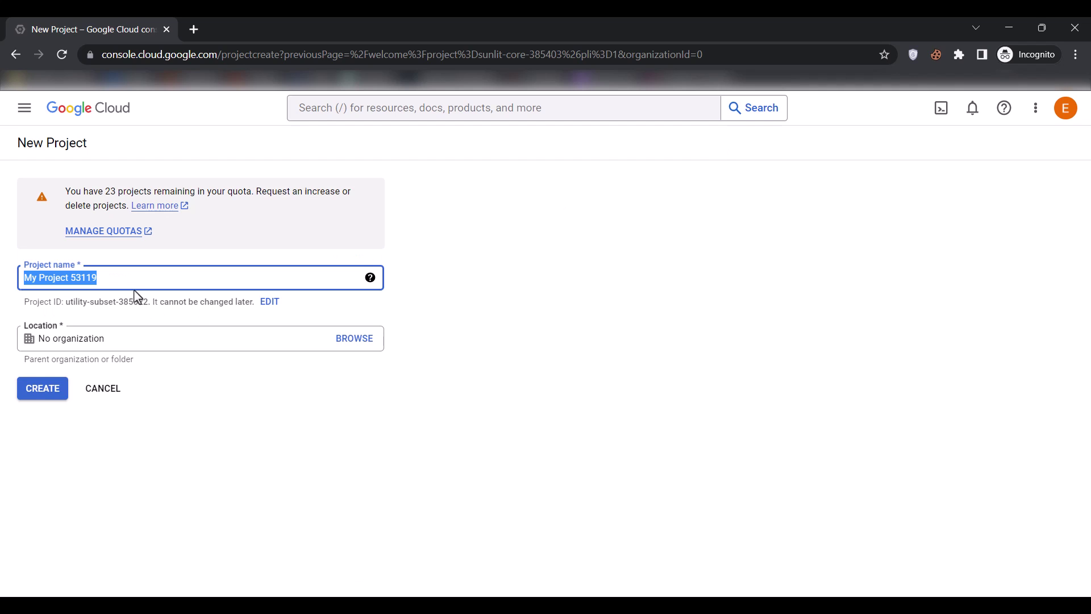
text(Frank)
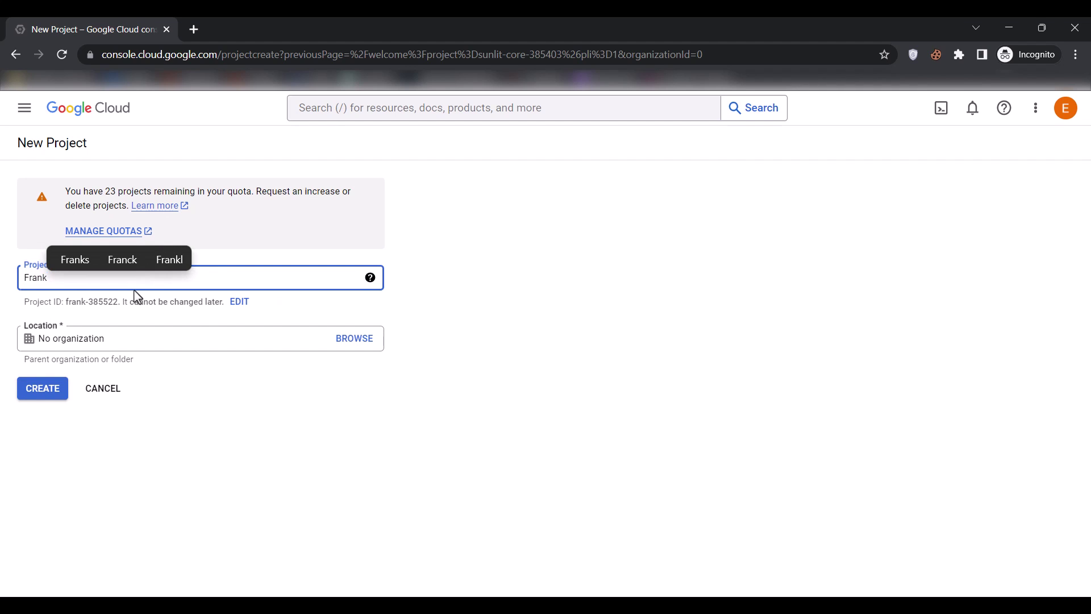
text('s Remote Desktop)
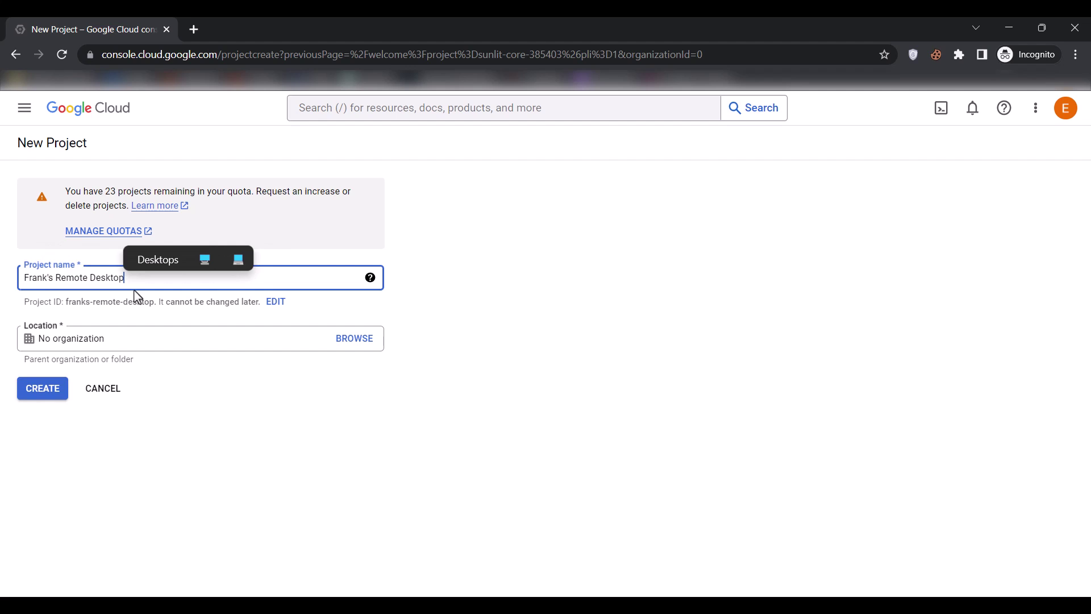
click(48, 391)
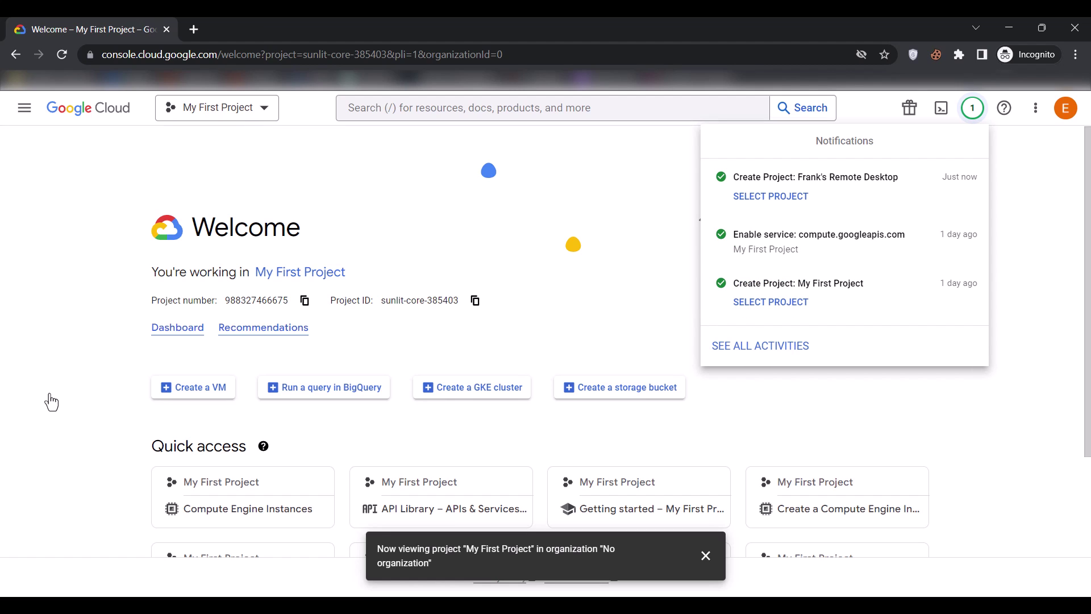
Step: Switch the console from My First Project to the newly created Remote Desktop project
click(221, 120)
click(223, 122)
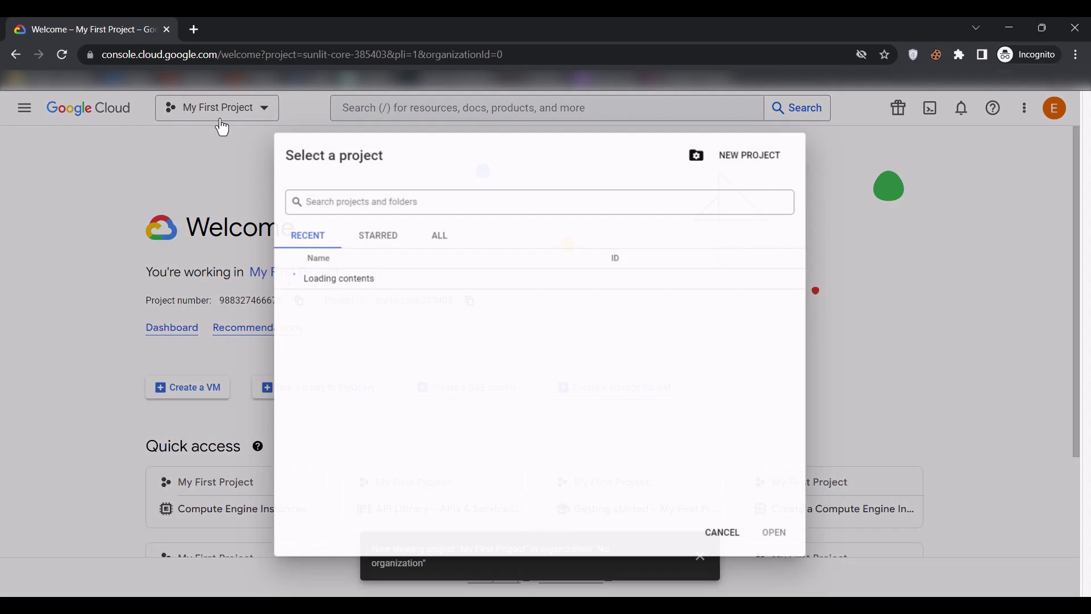
click(380, 279)
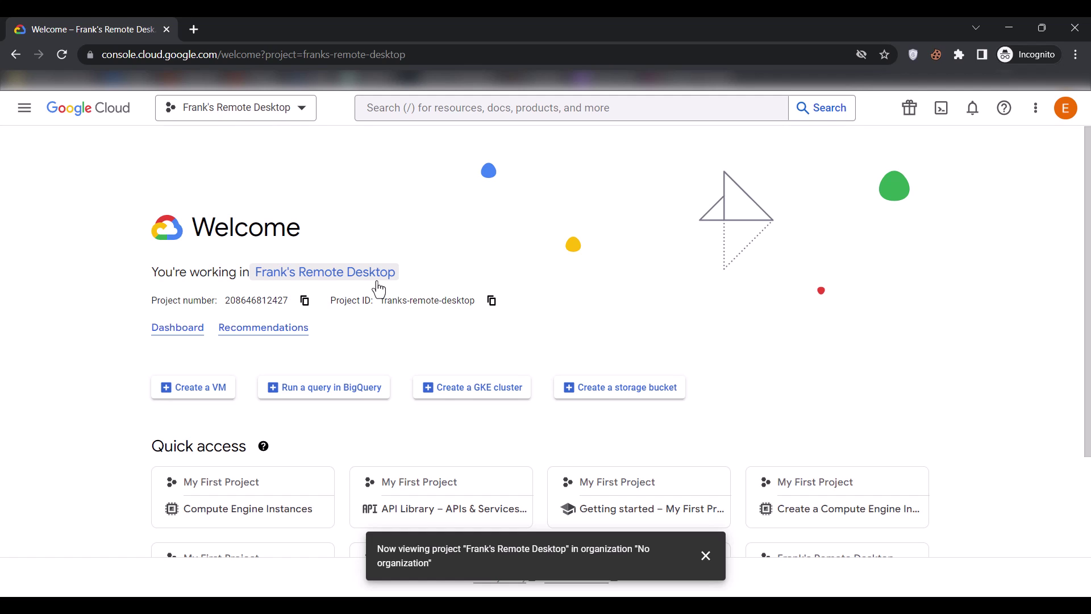
Step: Open Compute Engine for the Remote Desktop project and enable the Compute Engine API
click(24, 109)
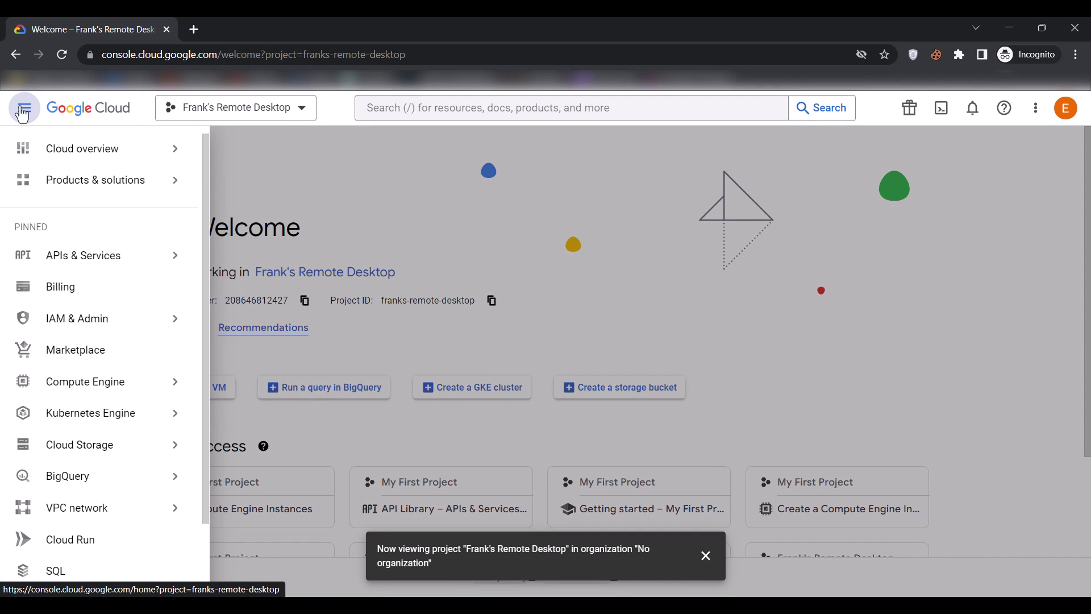
click(108, 391)
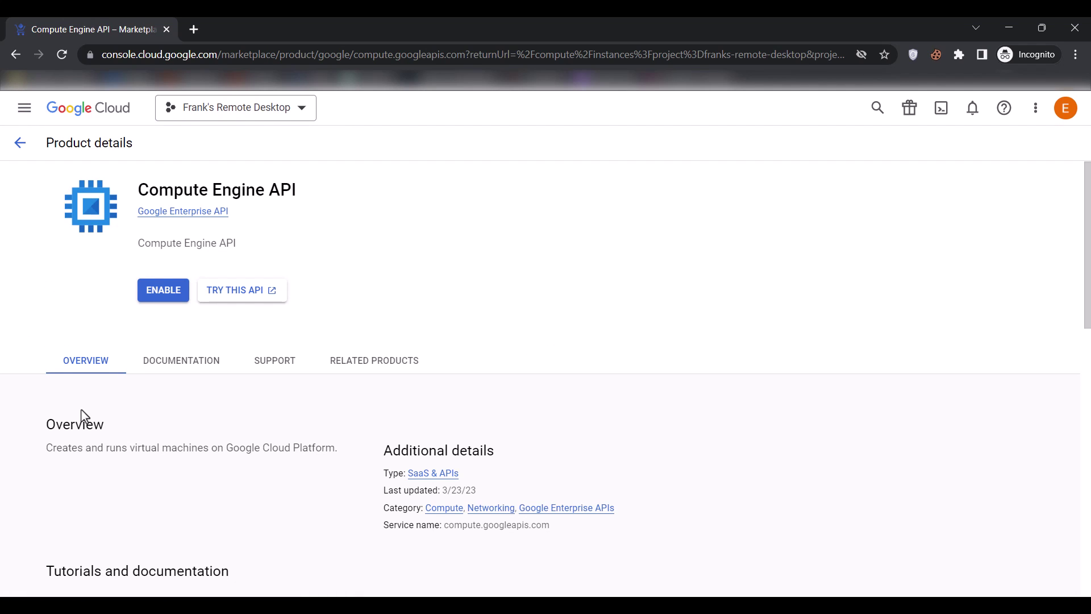
click(163, 291)
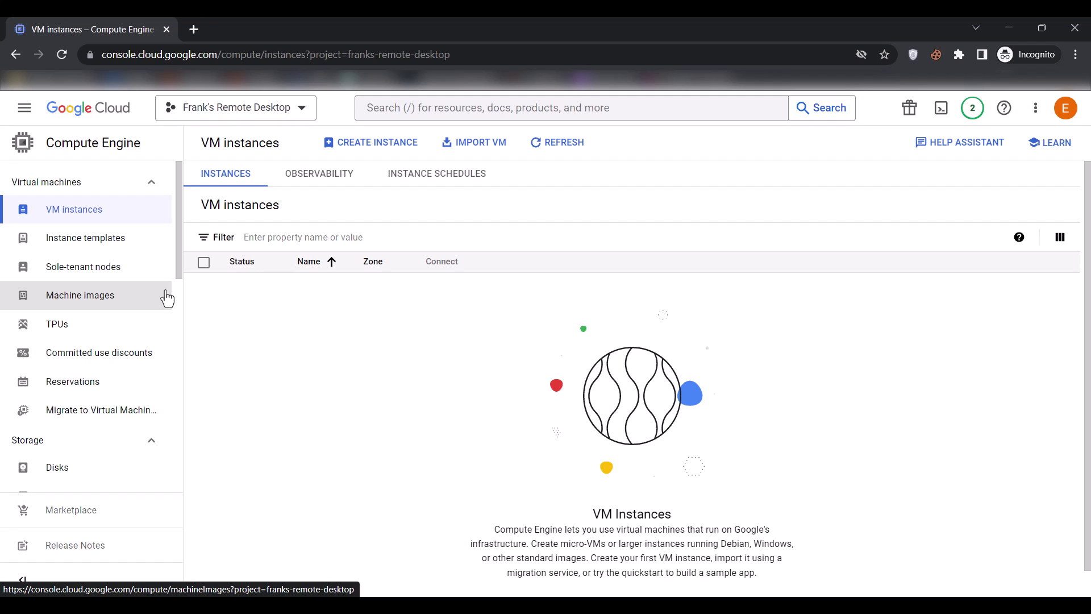
Step: Start creating a new VM instance and name it rdp1
click(385, 146)
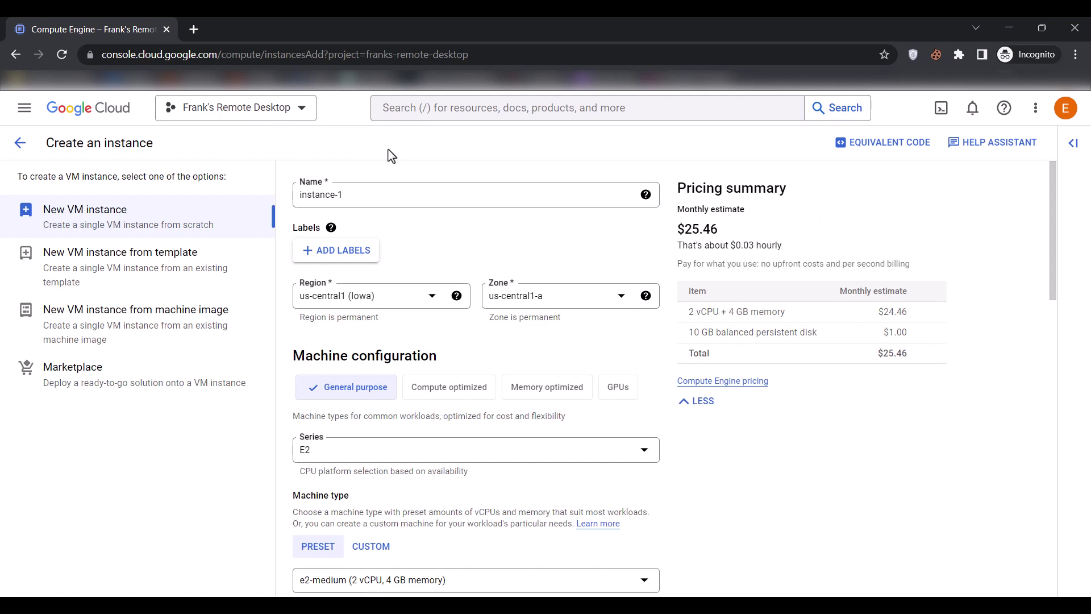
click(359, 195)
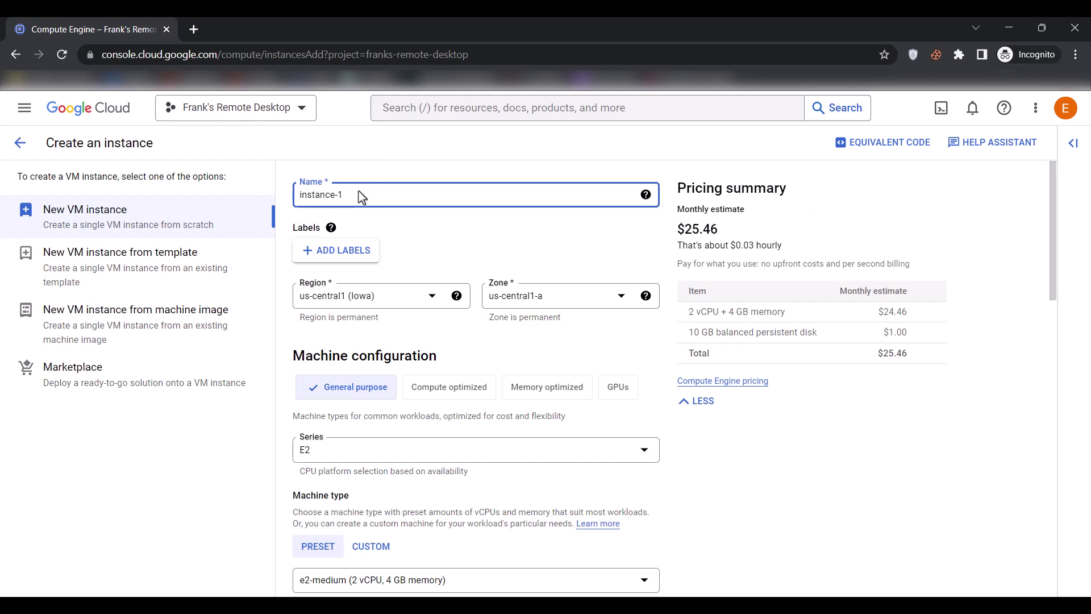
key(ctrl+a)
text(rdp1)
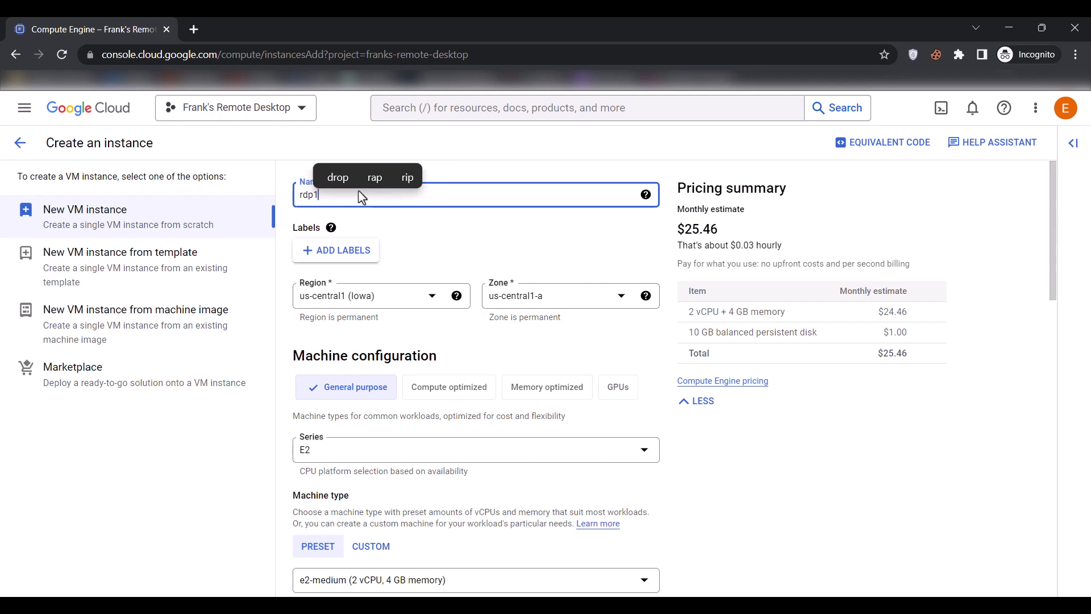
click(421, 240)
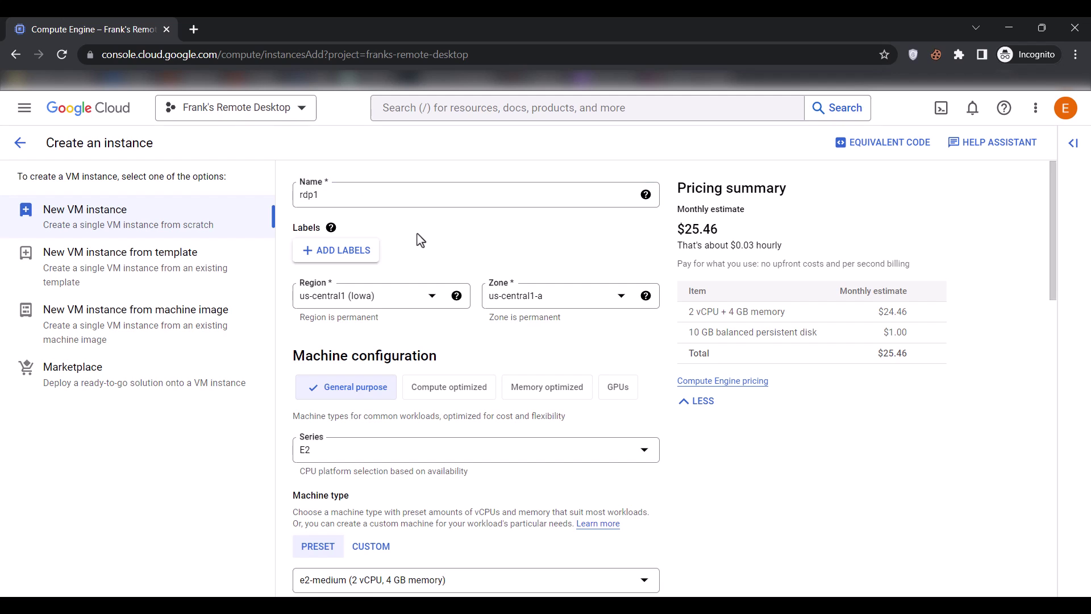
Step: Set the instance's region to us-west4 (Las Vegas)
click(421, 299)
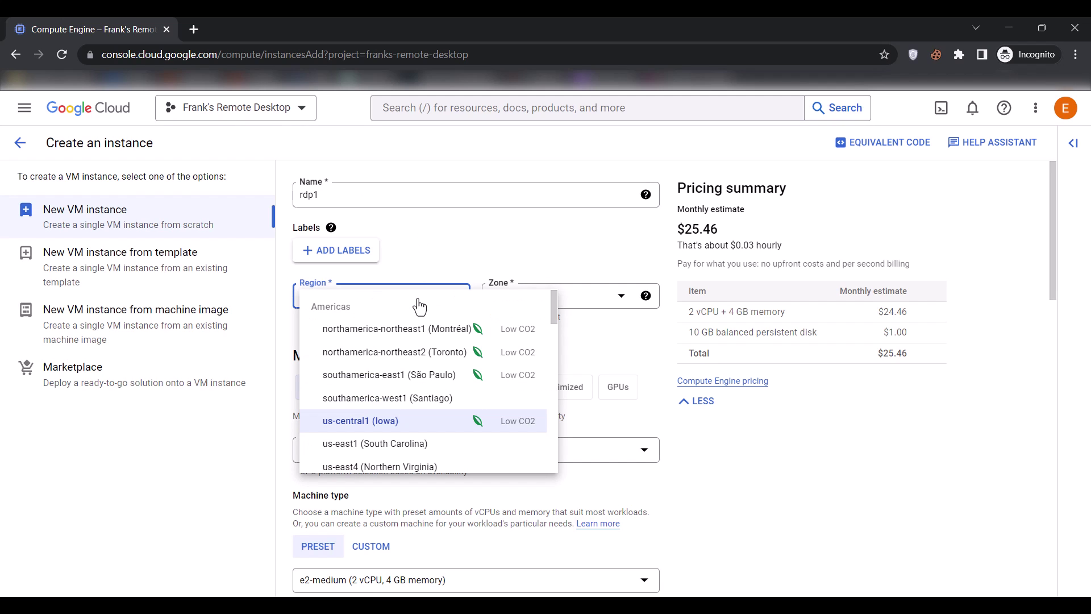
scroll(416, 381, down, 3)
scroll(414, 382, down, 2)
scroll(414, 382, up, 1)
click(395, 364)
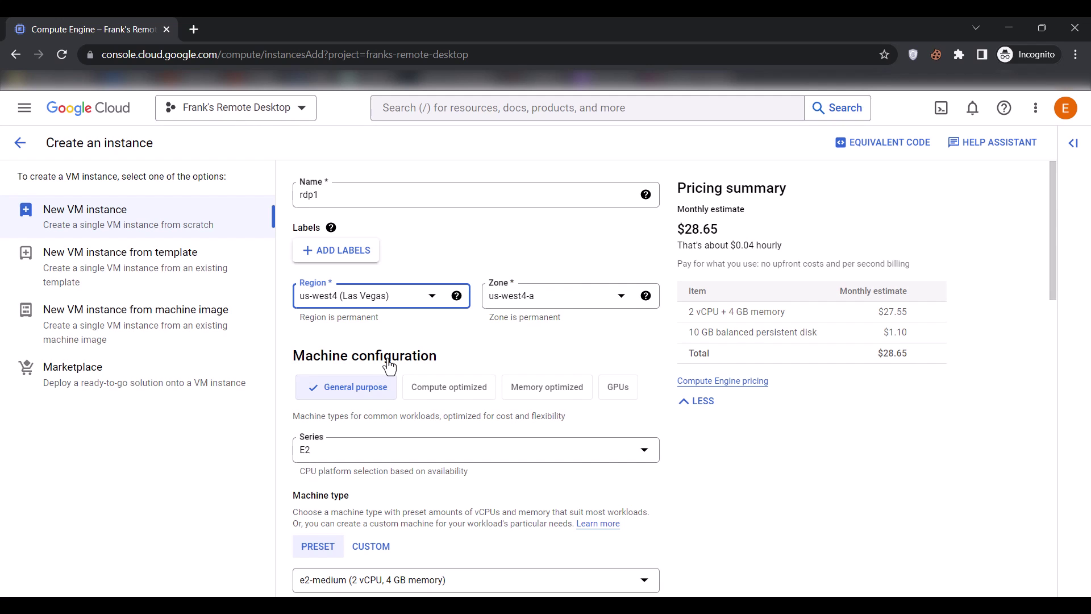
Step: Enable the display device for the rdp1 instance, keeping the E2 series and e2-medium machine type
scroll(389, 366, down, 4)
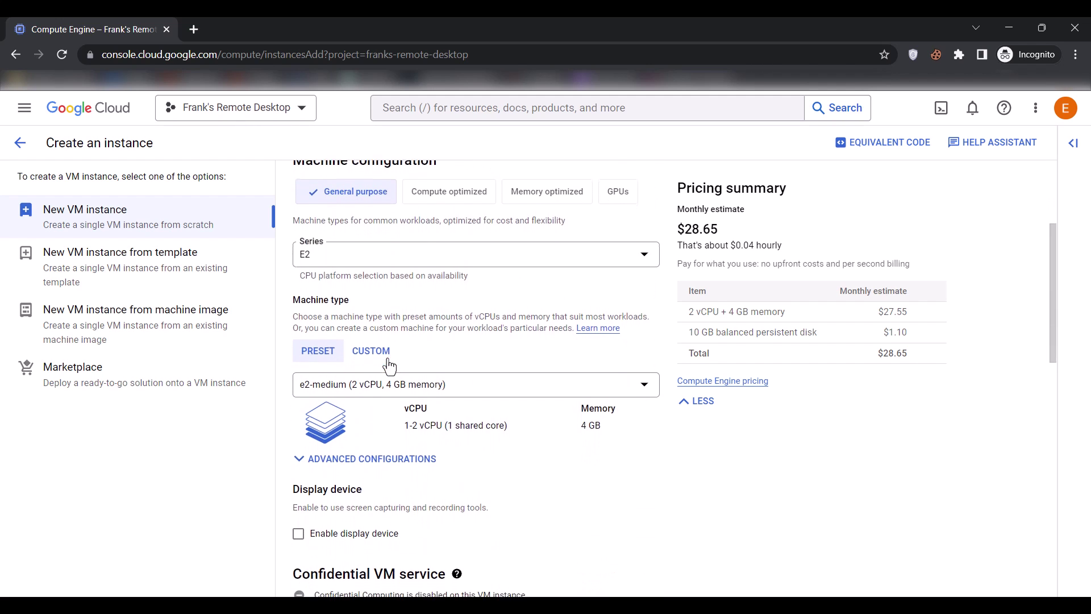
scroll(390, 366, down, 5)
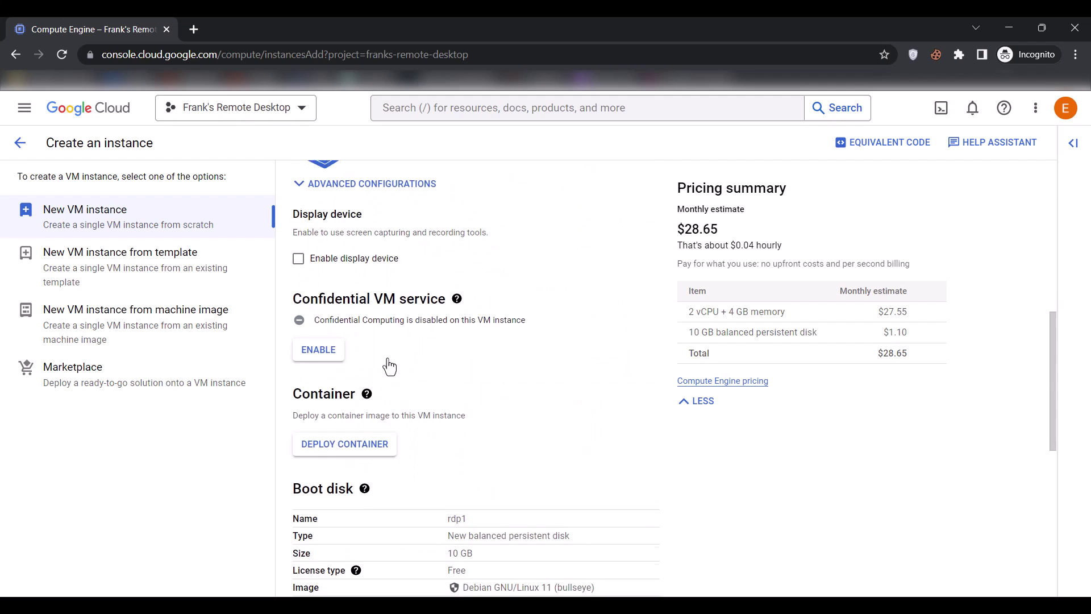
click(299, 249)
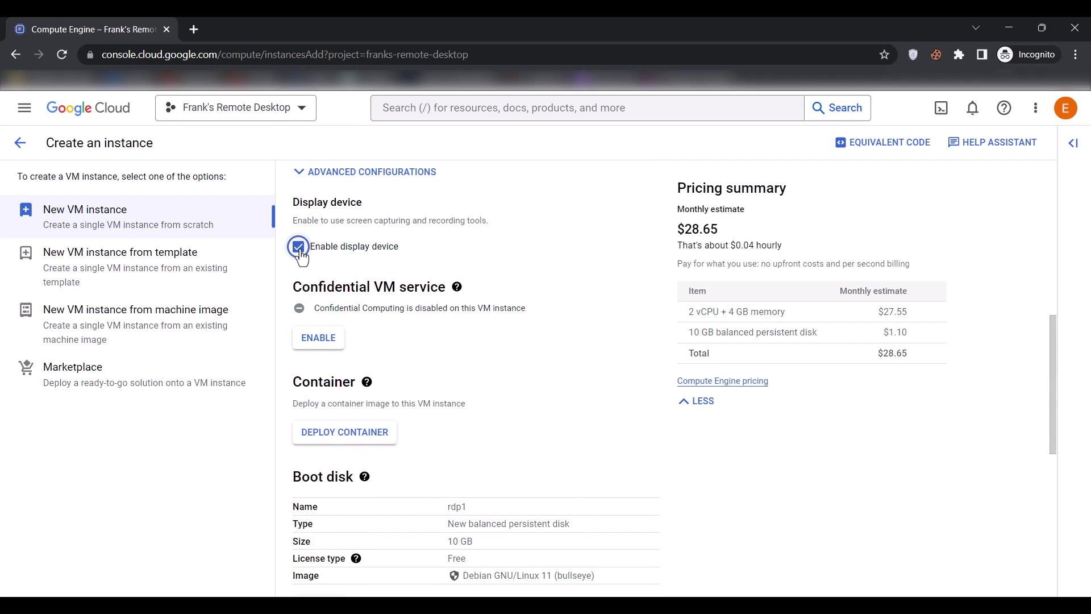
Step: Change the boot disk's operating system to Windows Server, using the Windows Server 2022 Datacenter image on a 50 GB balanced persistent disk
scroll(426, 378, down, 2)
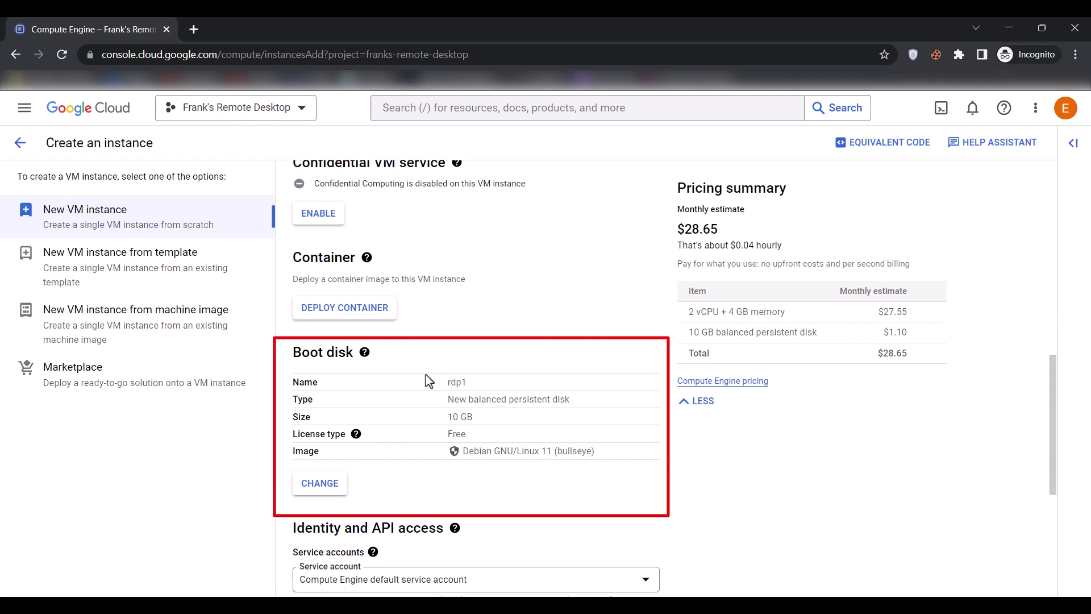
click(308, 493)
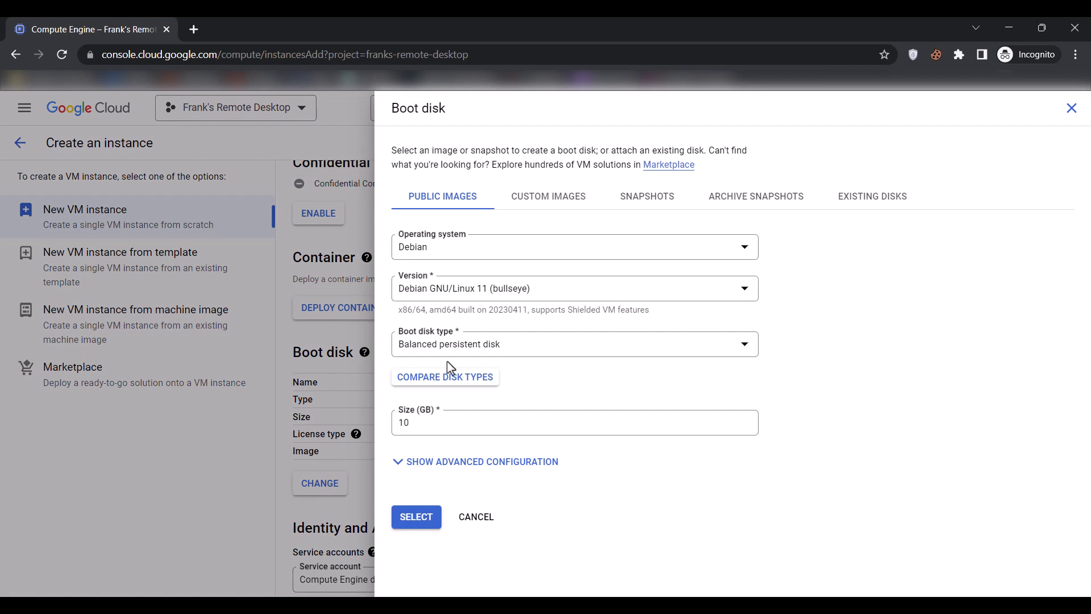
click(561, 250)
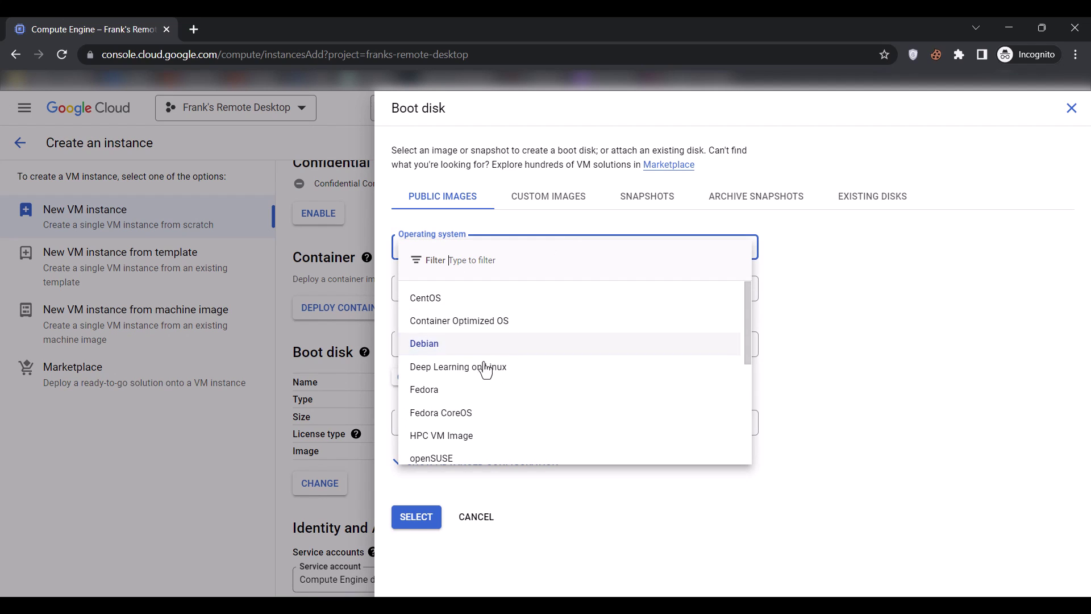
scroll(484, 376, down, 5)
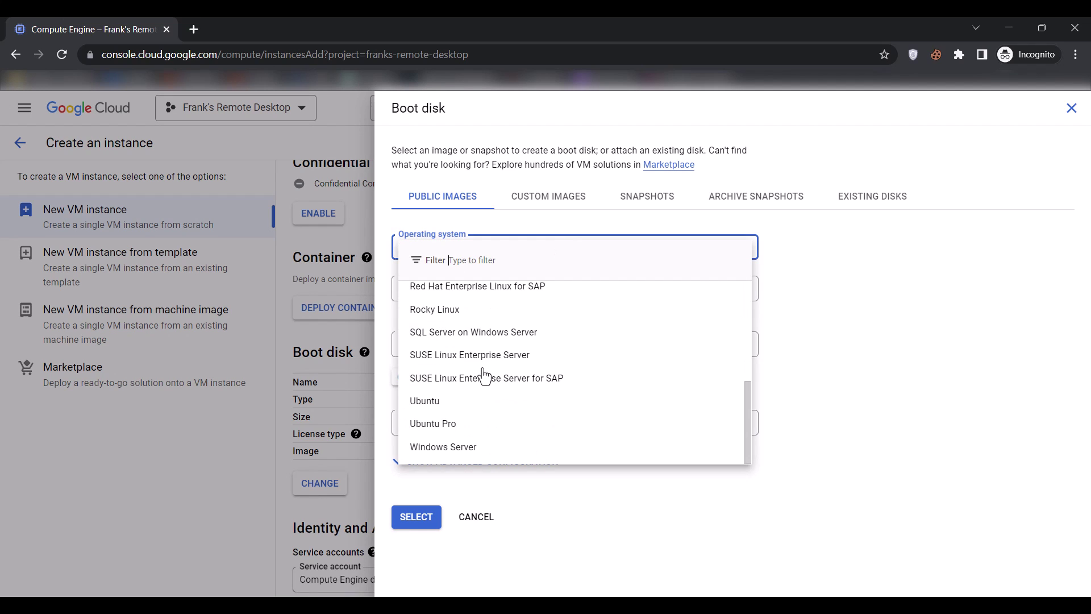
click(452, 446)
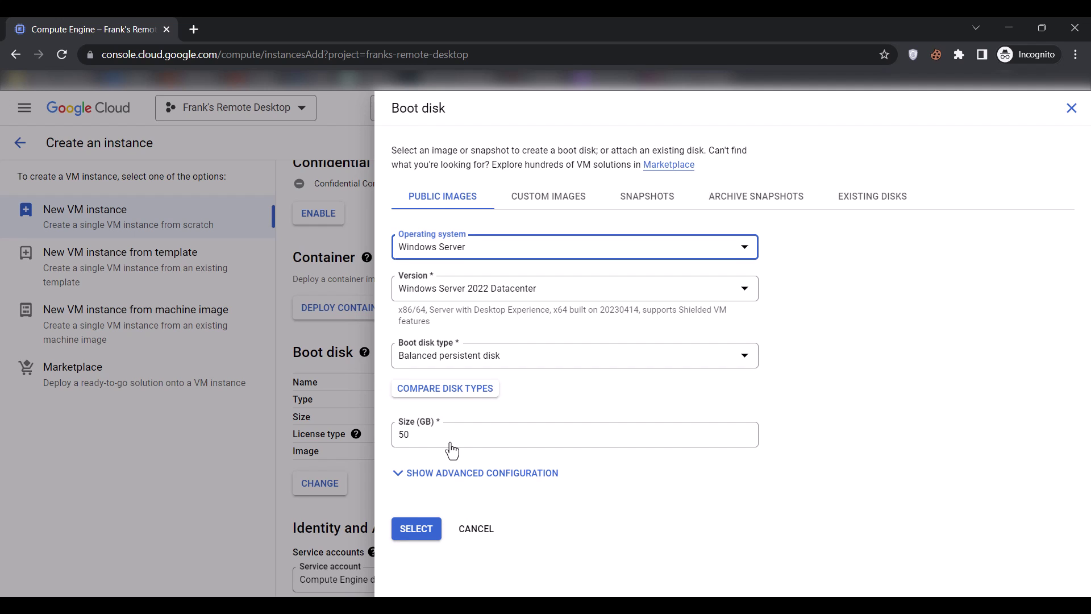
click(415, 530)
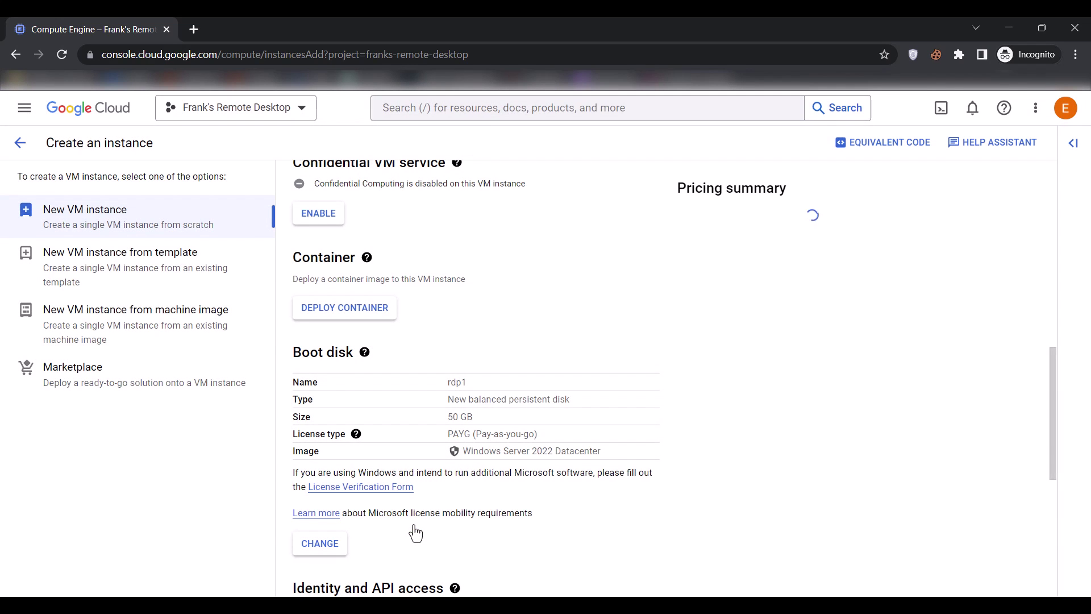
Step: Allow HTTP and HTTPS traffic through the firewall and create the rdp1 instance
scroll(415, 532, down, 6)
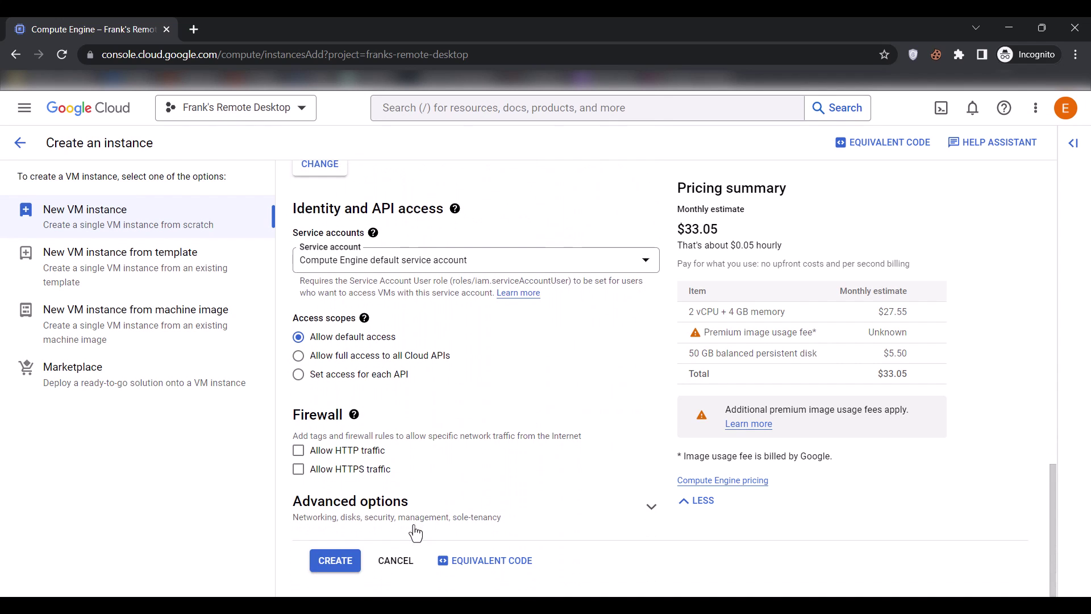
click(299, 450)
click(299, 469)
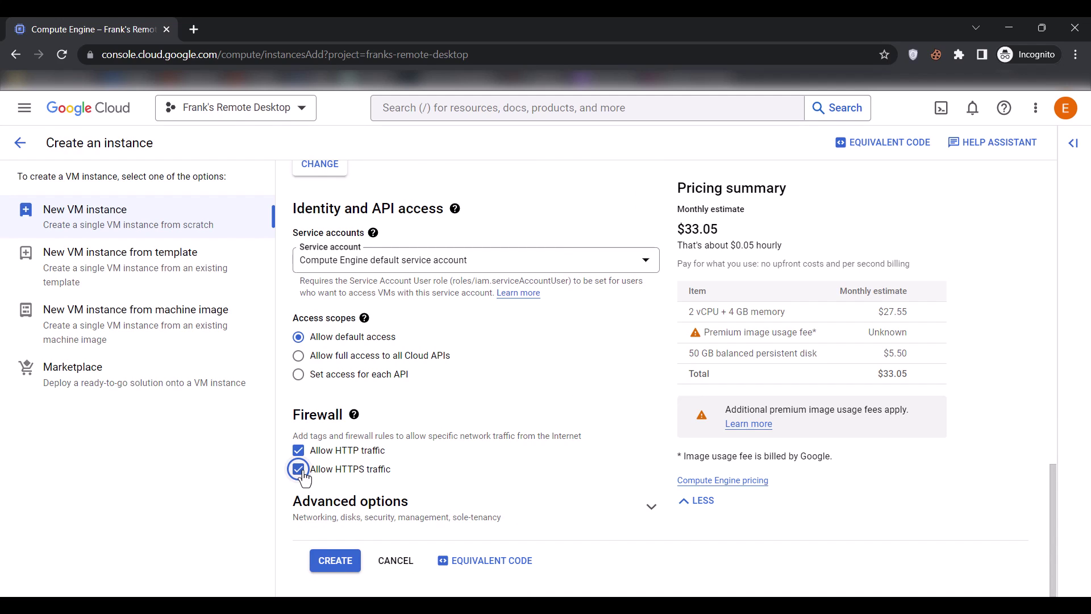
click(333, 561)
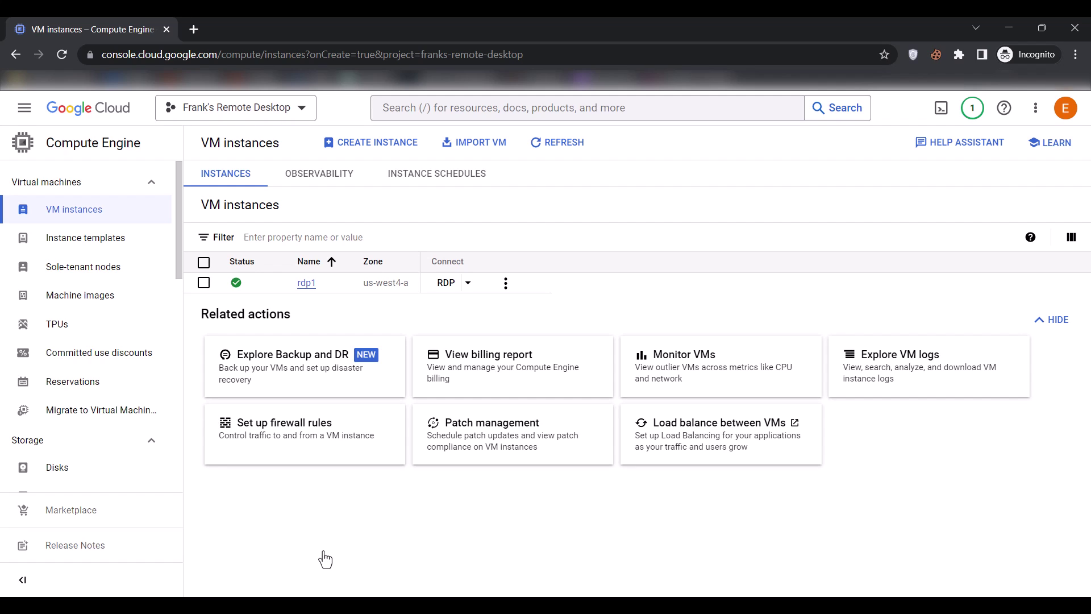
Step: Set a new Windows password on rdp1 for the username "user" and copy the generated password to the clipboard
click(469, 286)
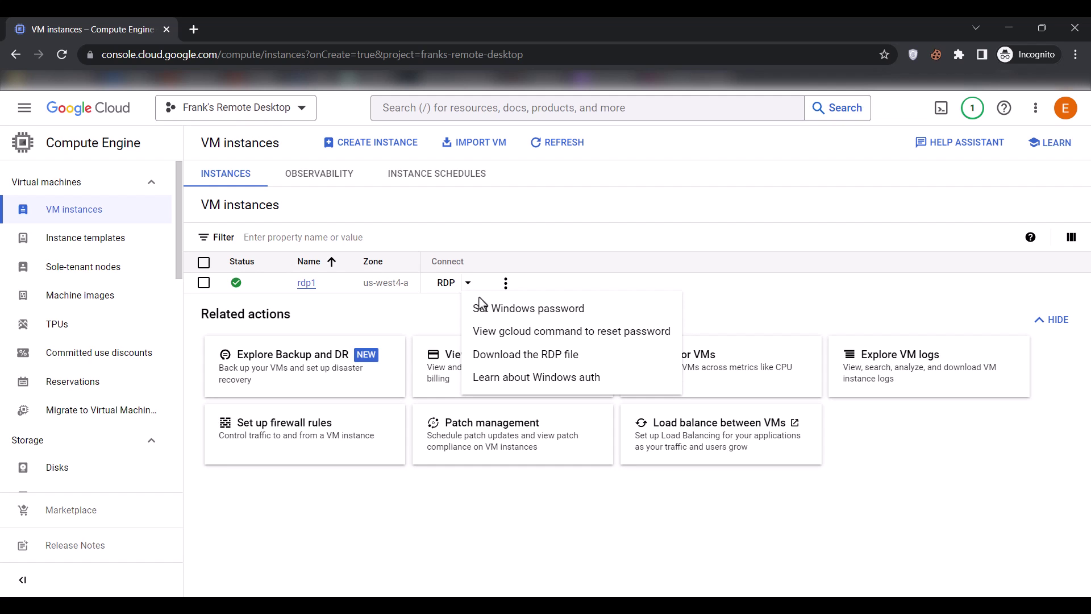
click(480, 308)
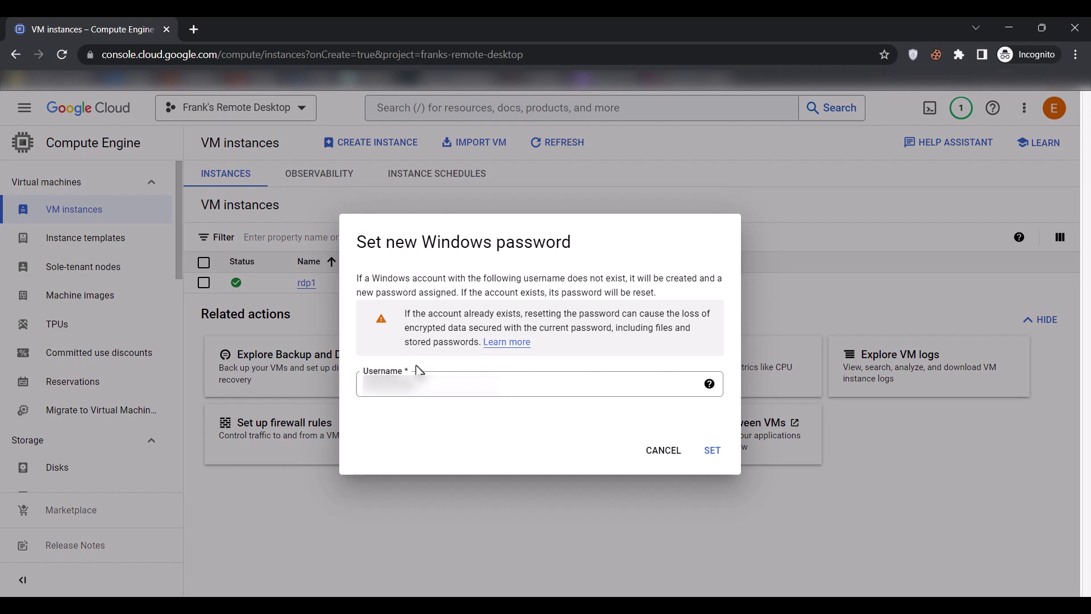
double_click(390, 385)
key(BackSpace)
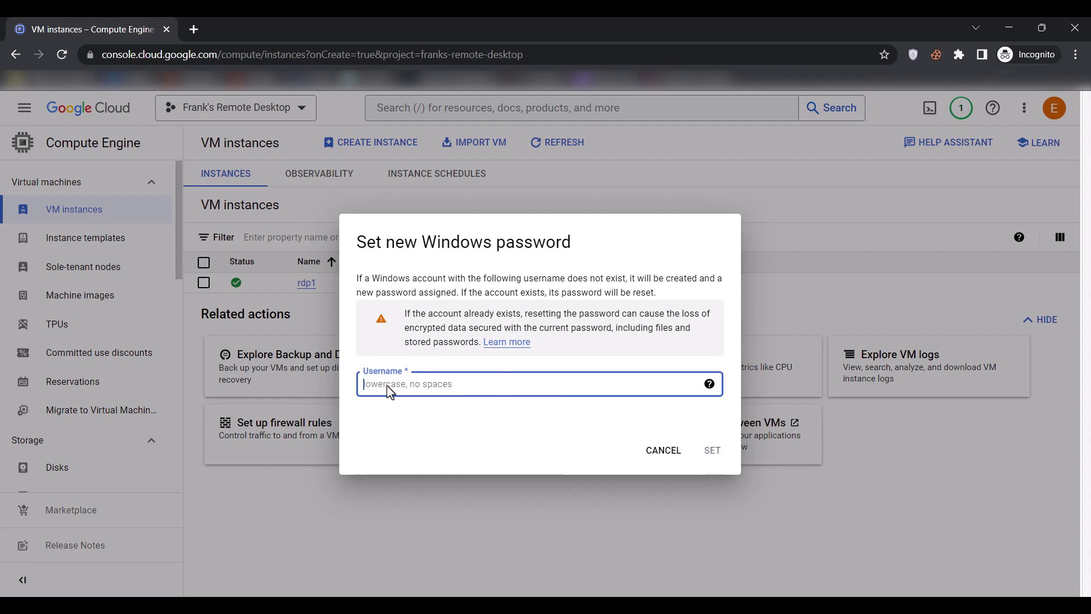
text(user)
click(438, 426)
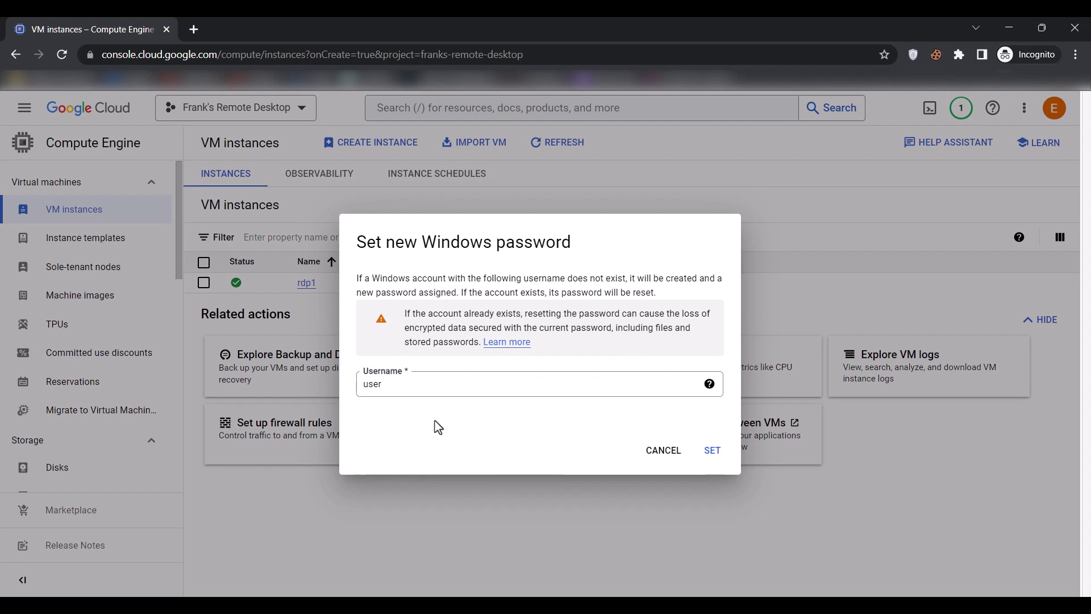
click(712, 450)
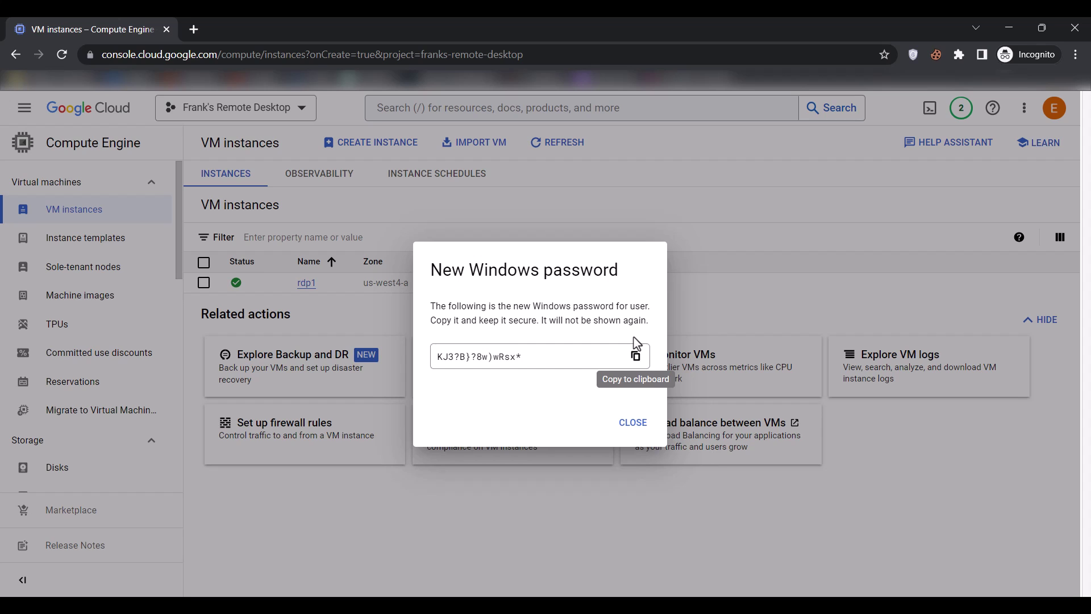
click(636, 357)
click(632, 423)
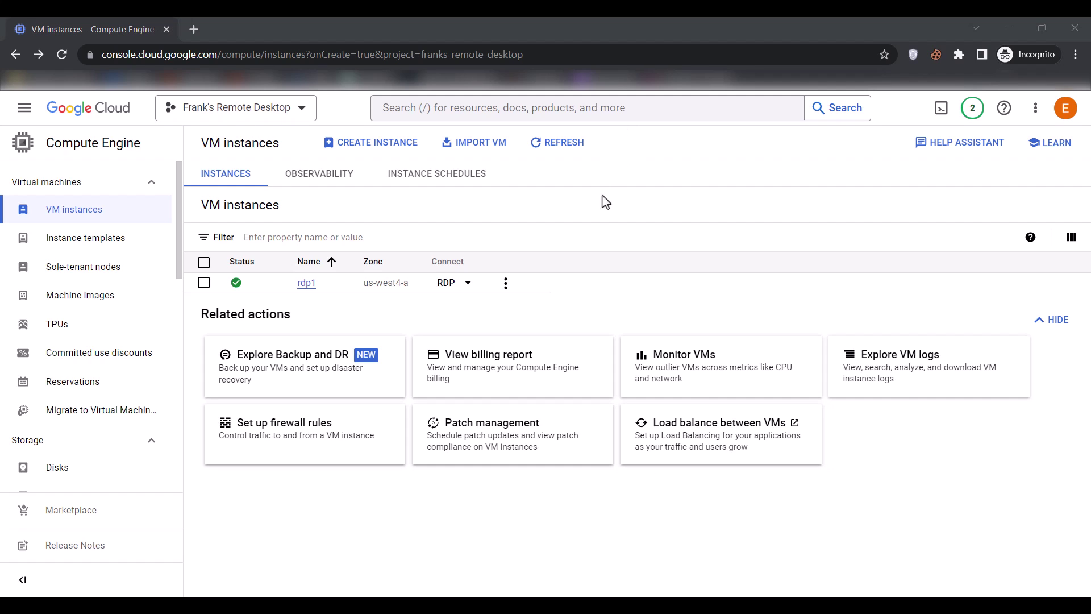
Step: Open the network details of the rdp1 instance and copy its external IP address
click(506, 283)
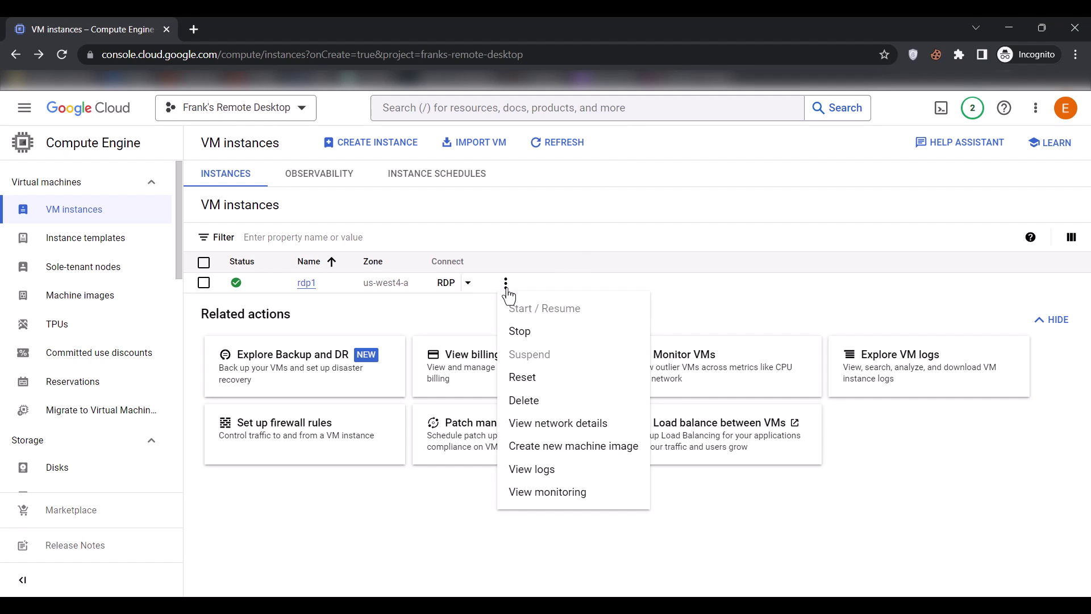
click(529, 423)
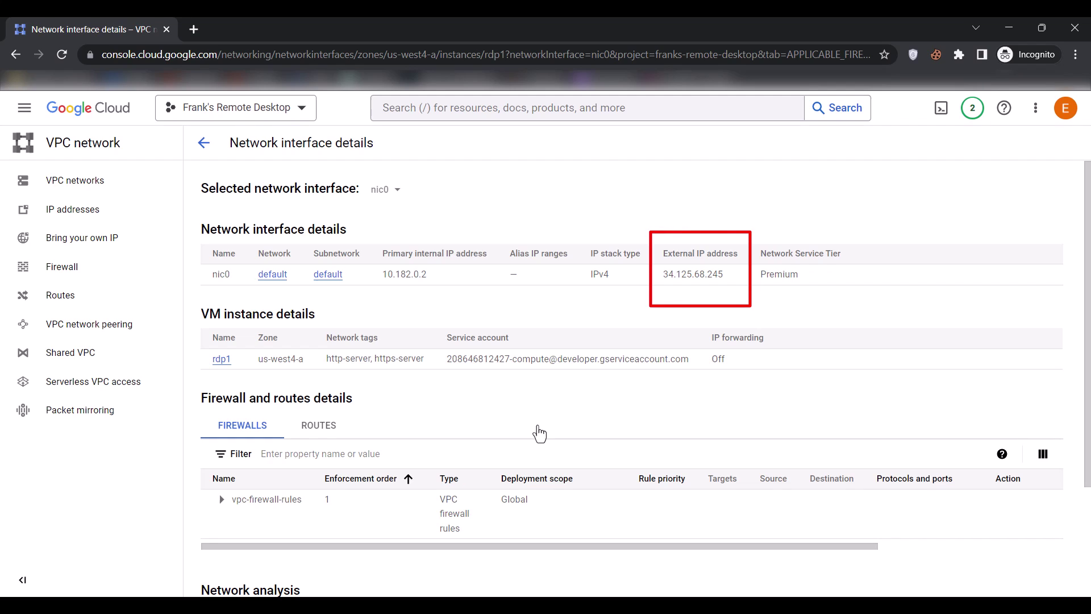
double_click(689, 276)
right_click(687, 278)
click(705, 291)
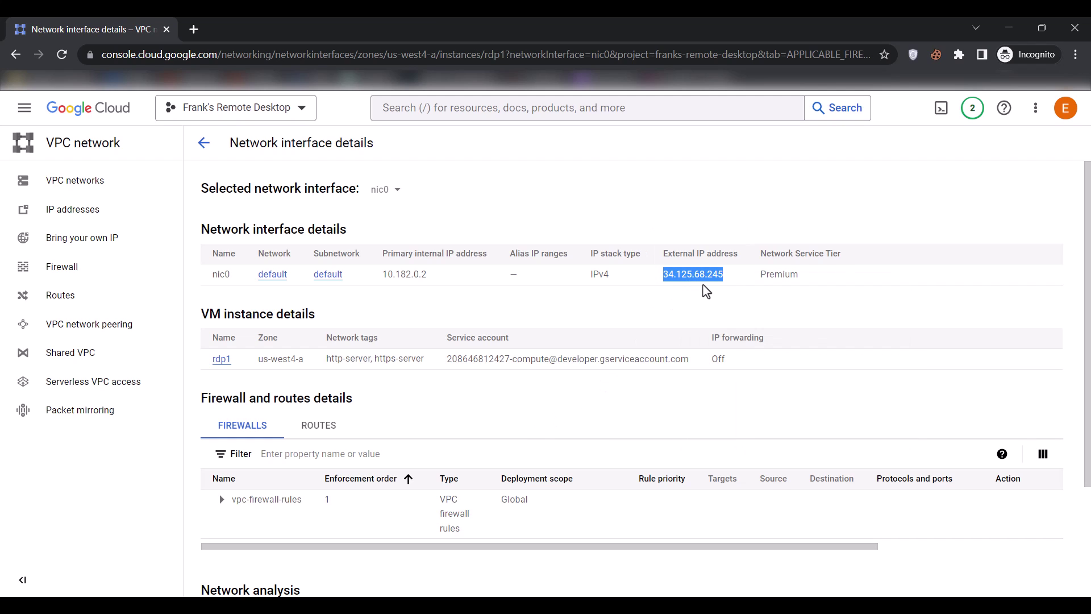
click(705, 291)
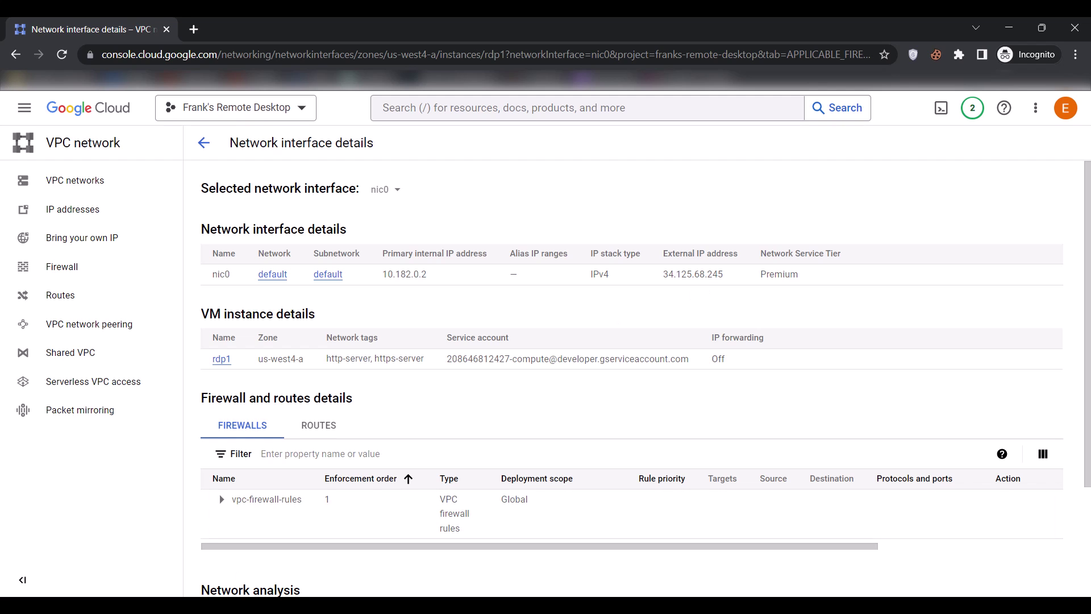
Step: Search Windows for "remote desktop" and switch to the Remote Desktop Connection app
key(super)
text(remote desktop)
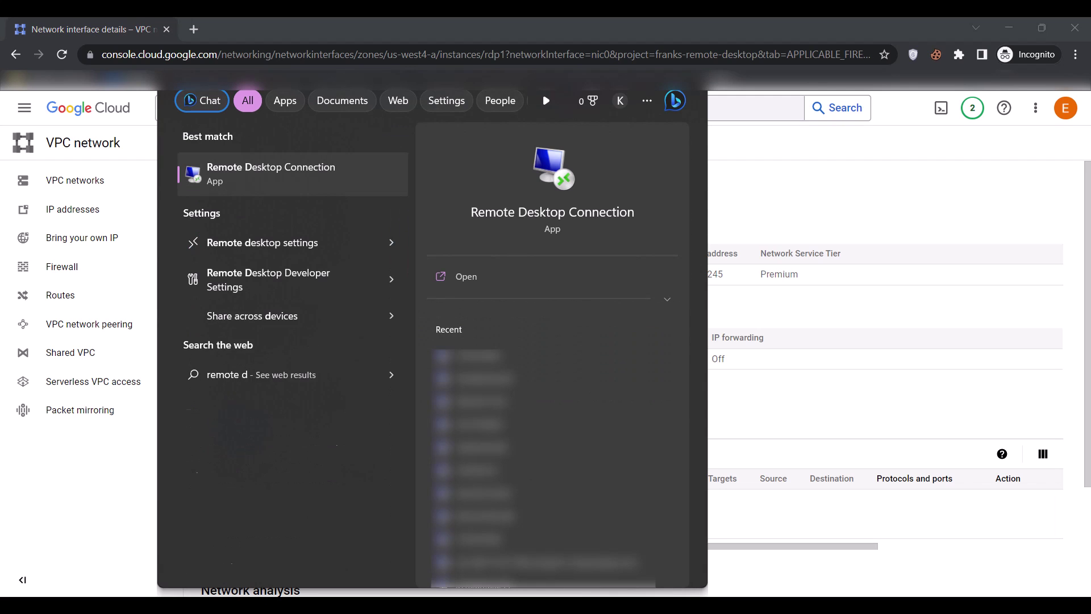
click(234, 173)
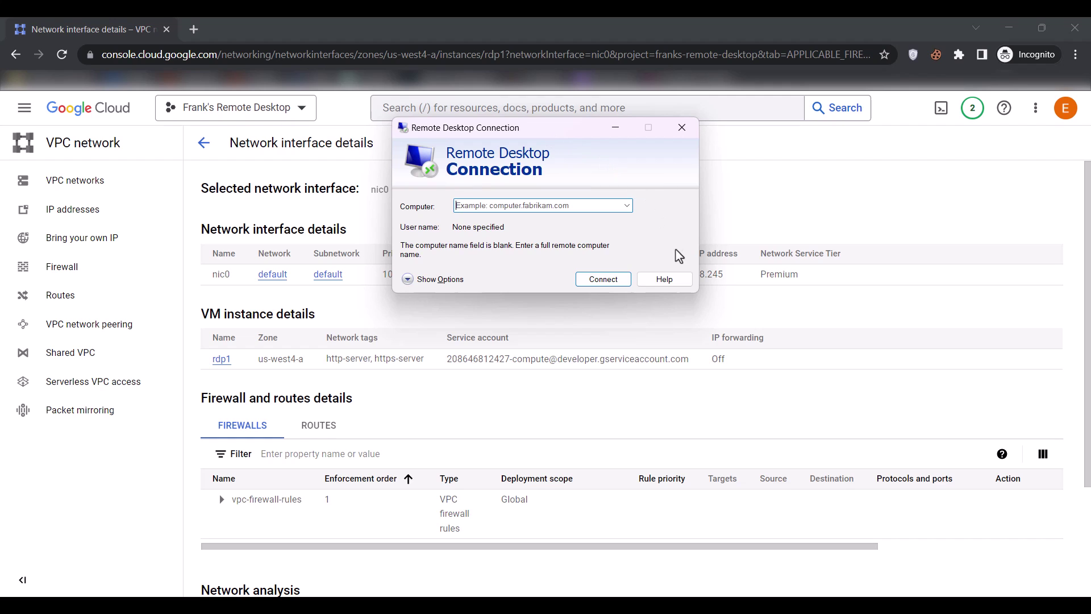
Step: Copy rdp1's external IP address again, enter 34.125.68.245 as the computer to reach, and start the connection
click(721, 278)
double_click(720, 279)
right_click(720, 278)
click(710, 287)
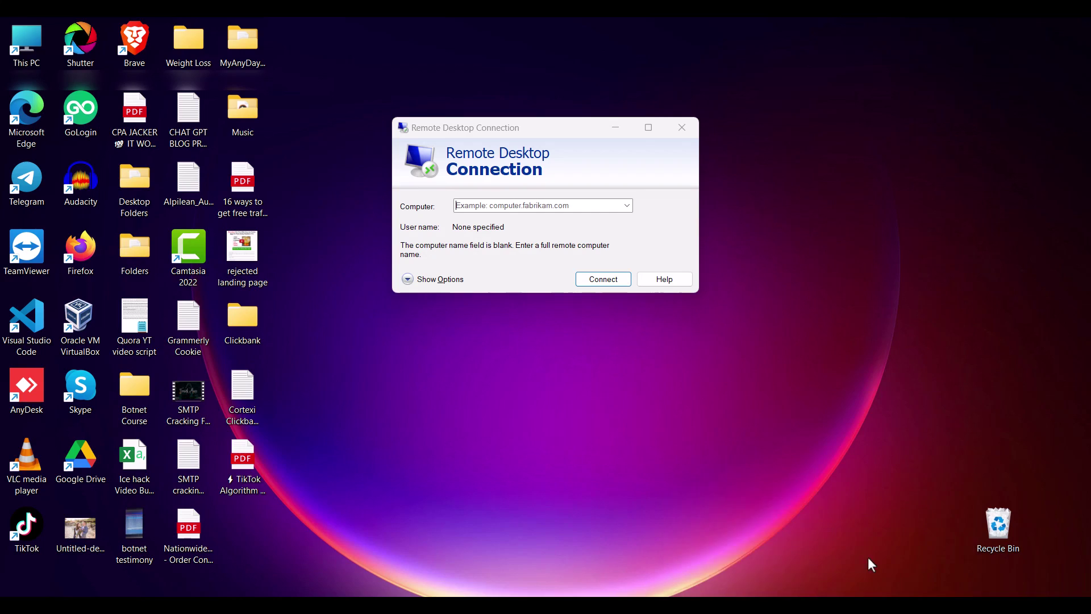
click(870, 563)
click(529, 206)
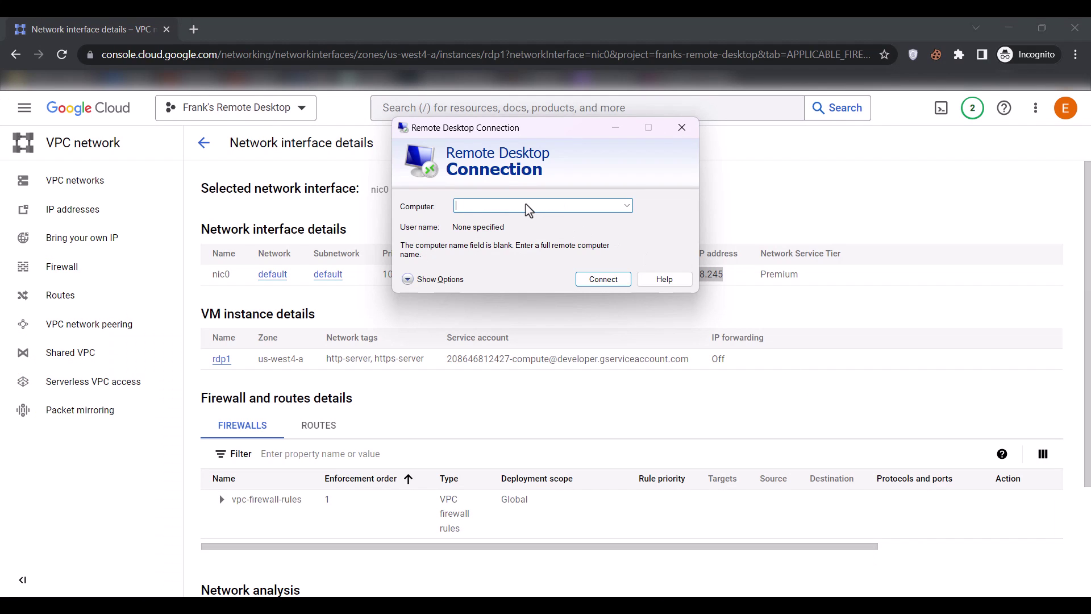
key(ctrl+v)
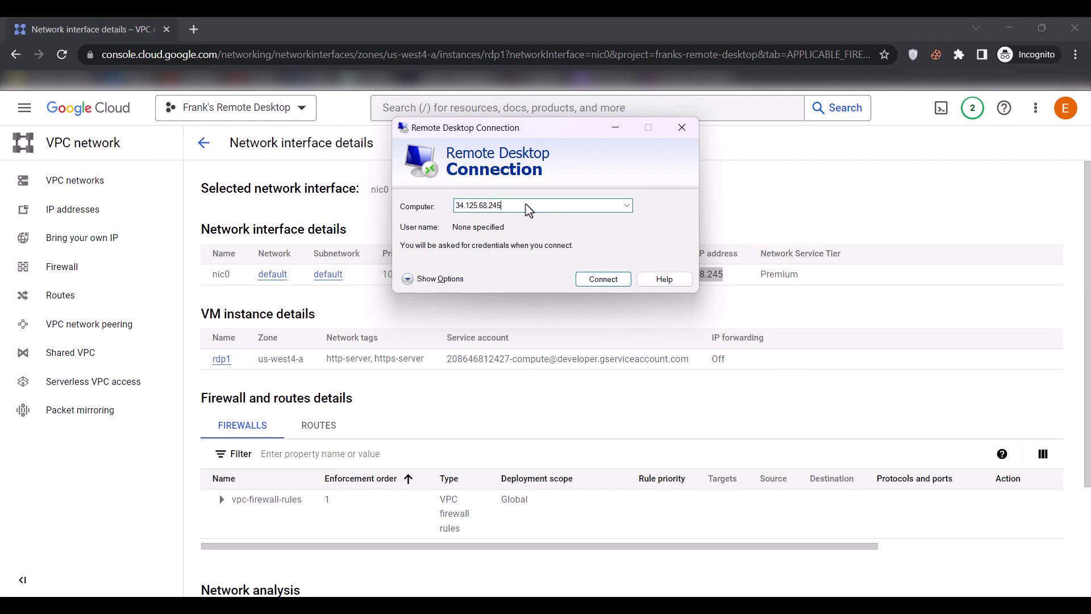
click(599, 279)
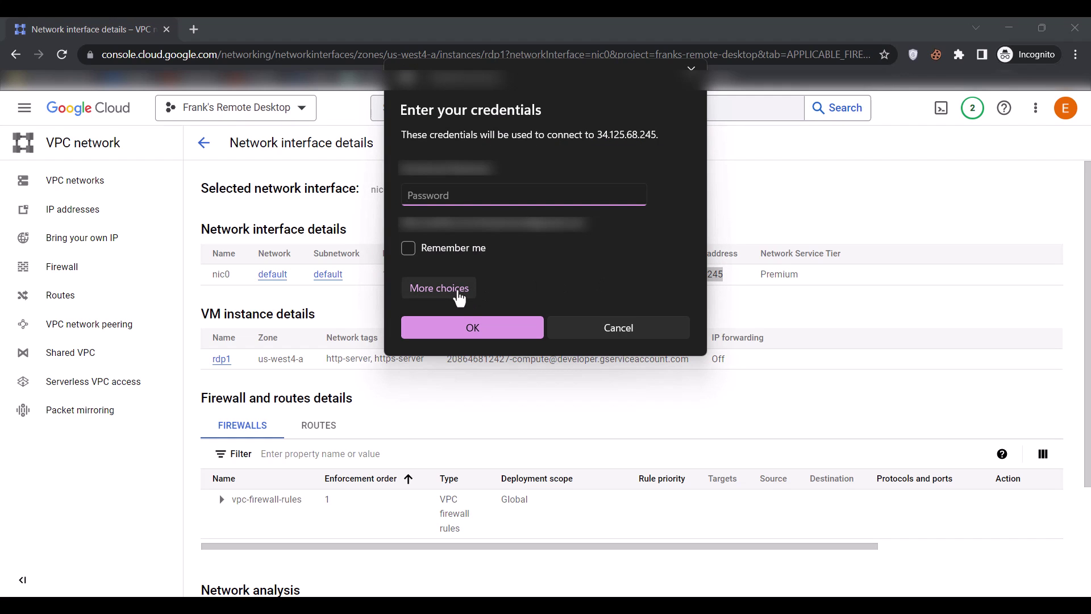
Step: Sign in with a different account using the username "user" and the generated Windows password, remember the credentials, and accept the connection
click(463, 291)
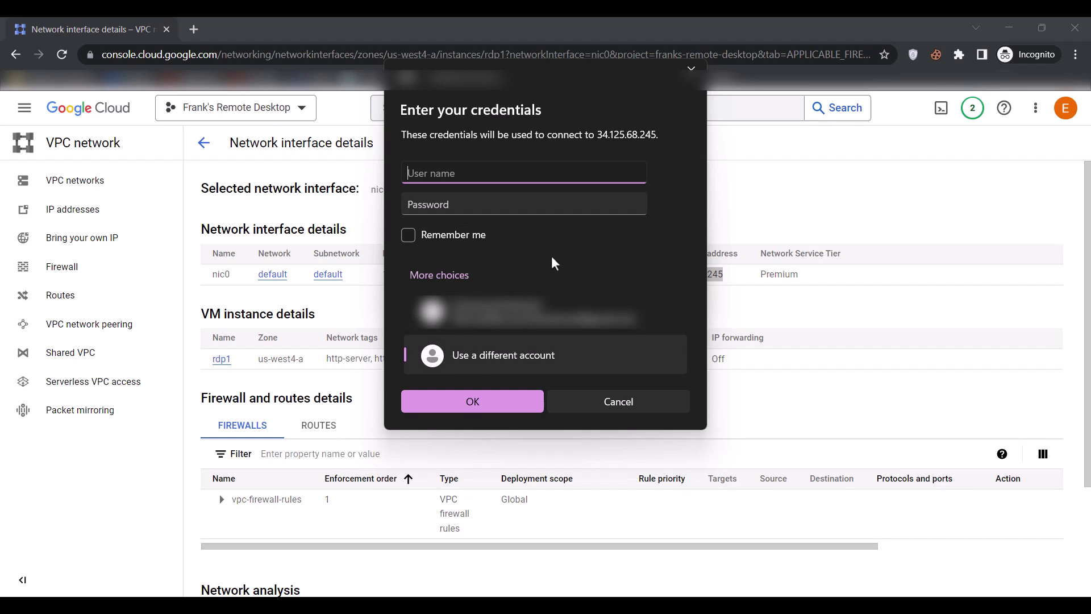
text(user)
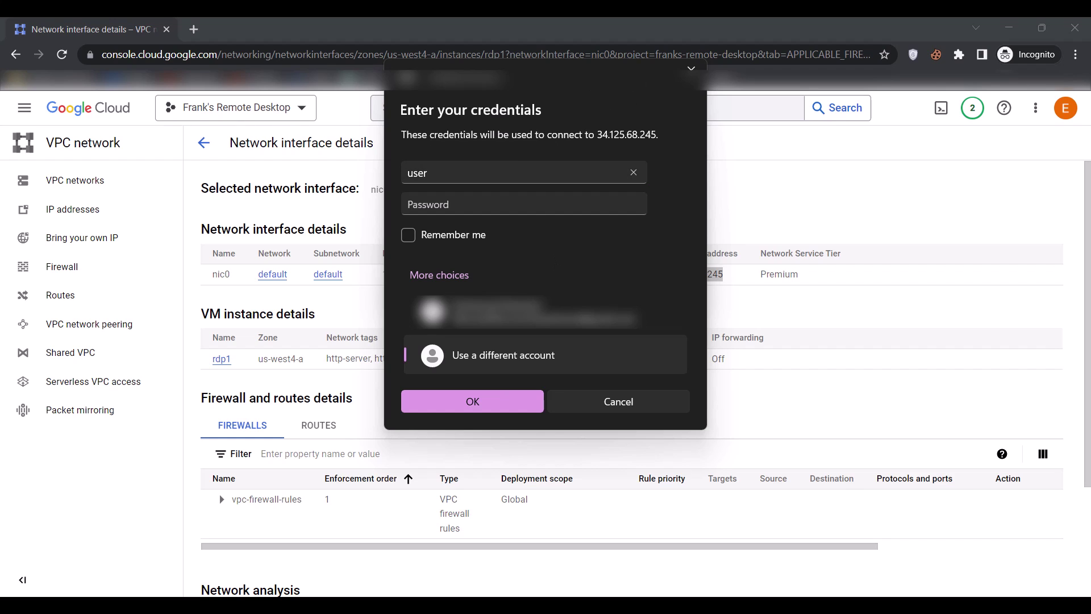
click(455, 210)
key(ctrl+v)
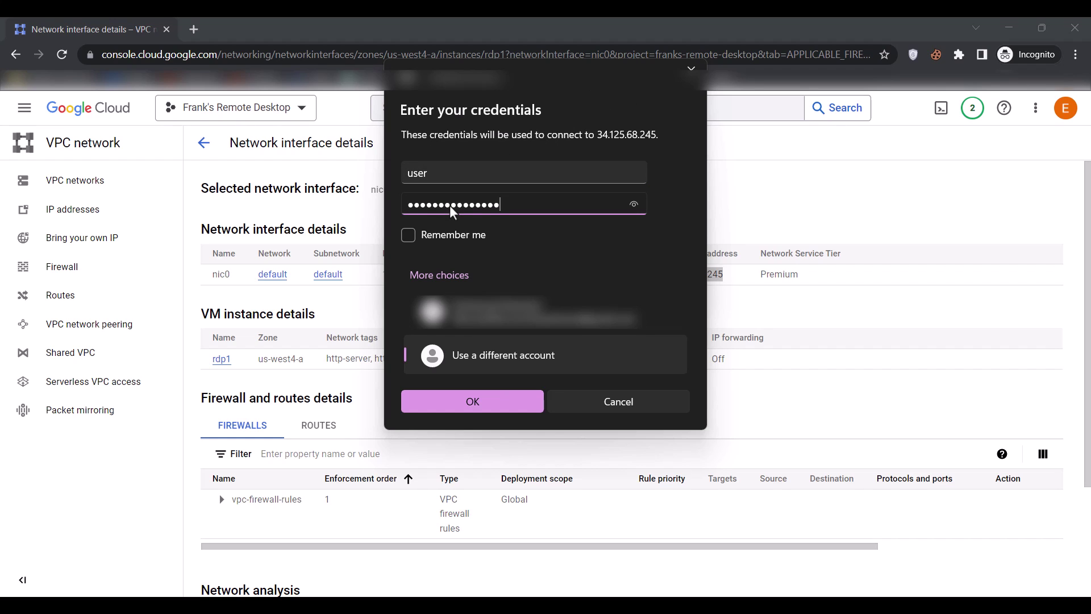
click(412, 234)
click(446, 401)
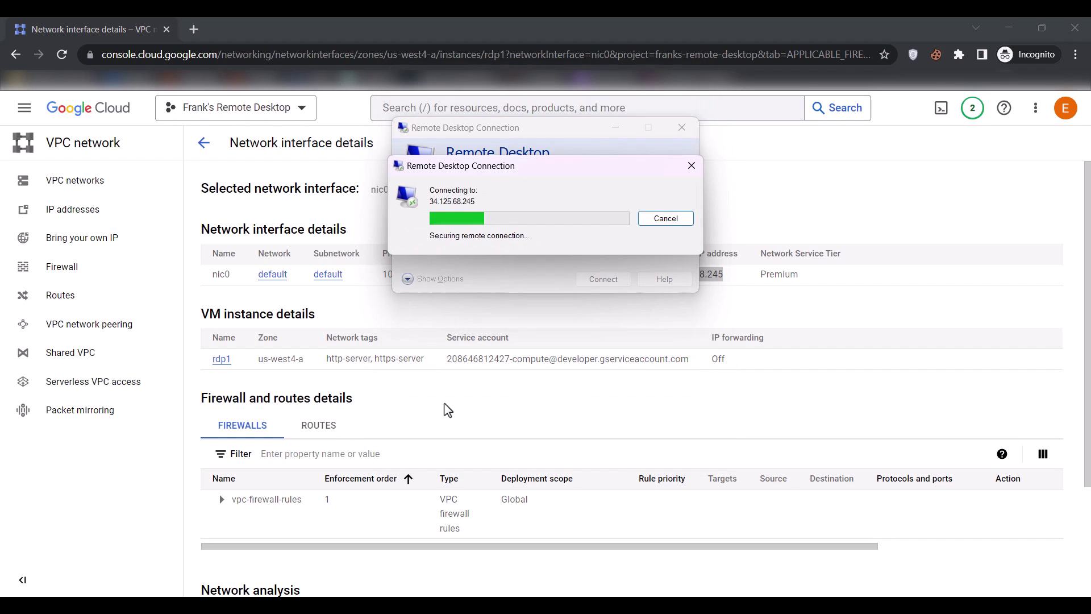
click(410, 301)
click(593, 328)
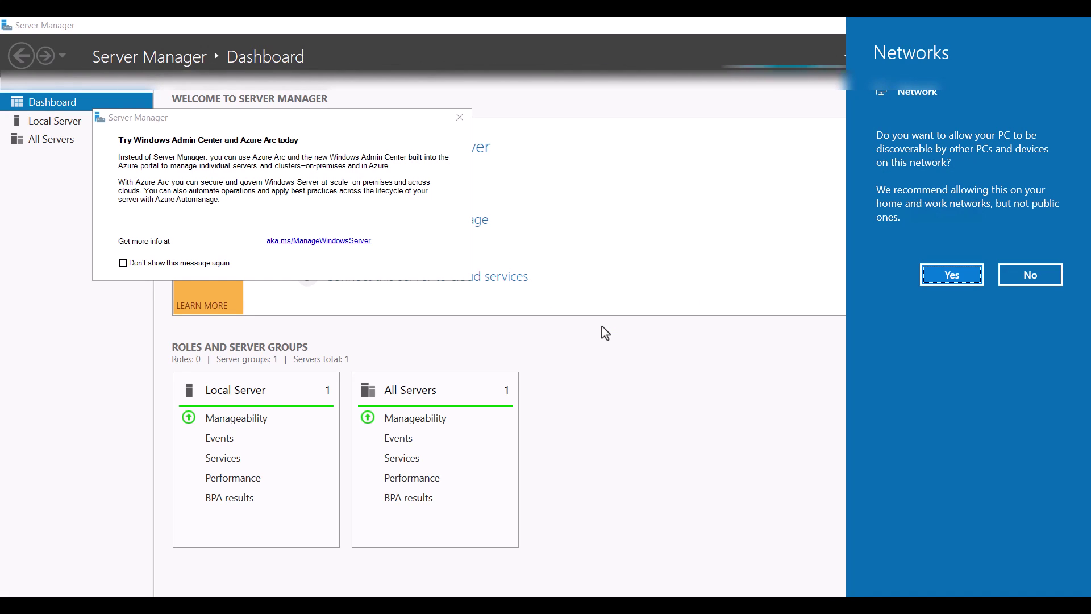
Step: Allow the remote server to be discoverable on the network and close Server Manager to reach the desktop
click(947, 275)
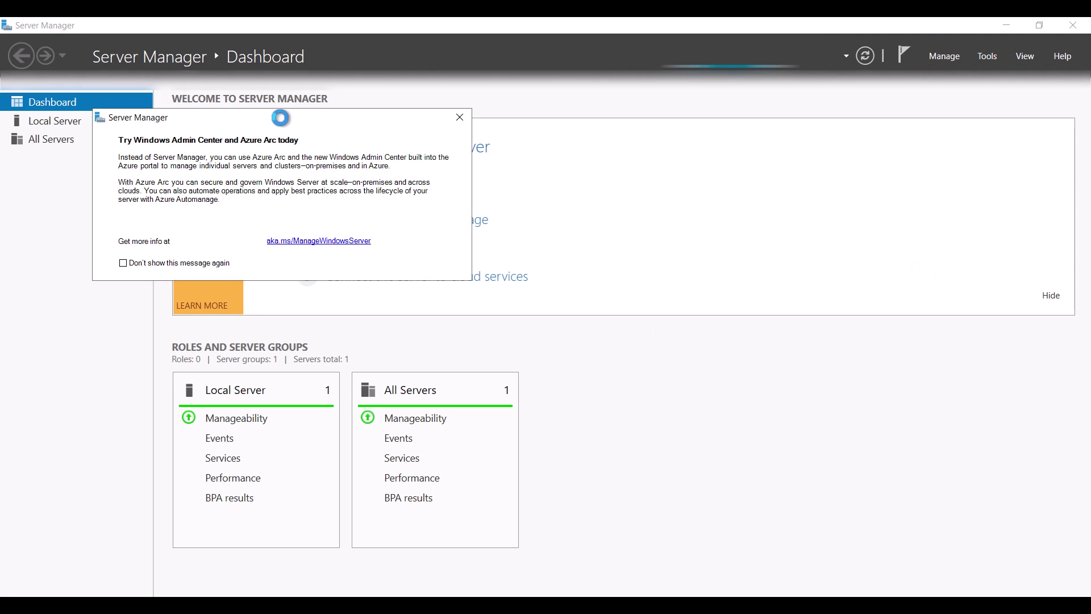
click(414, 178)
click(1072, 25)
right_click(217, 216)
click(290, 259)
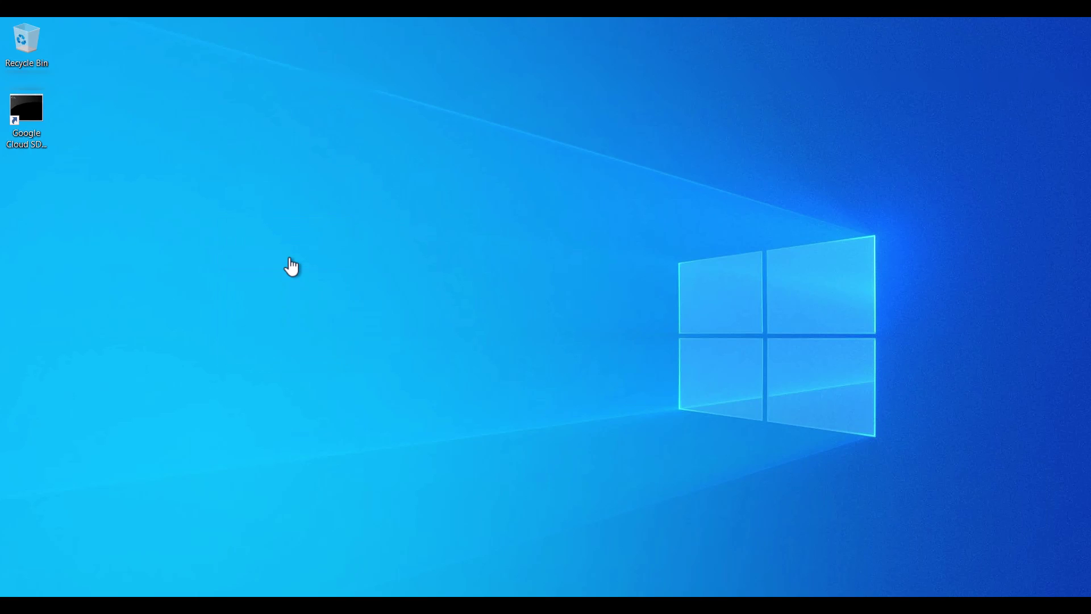